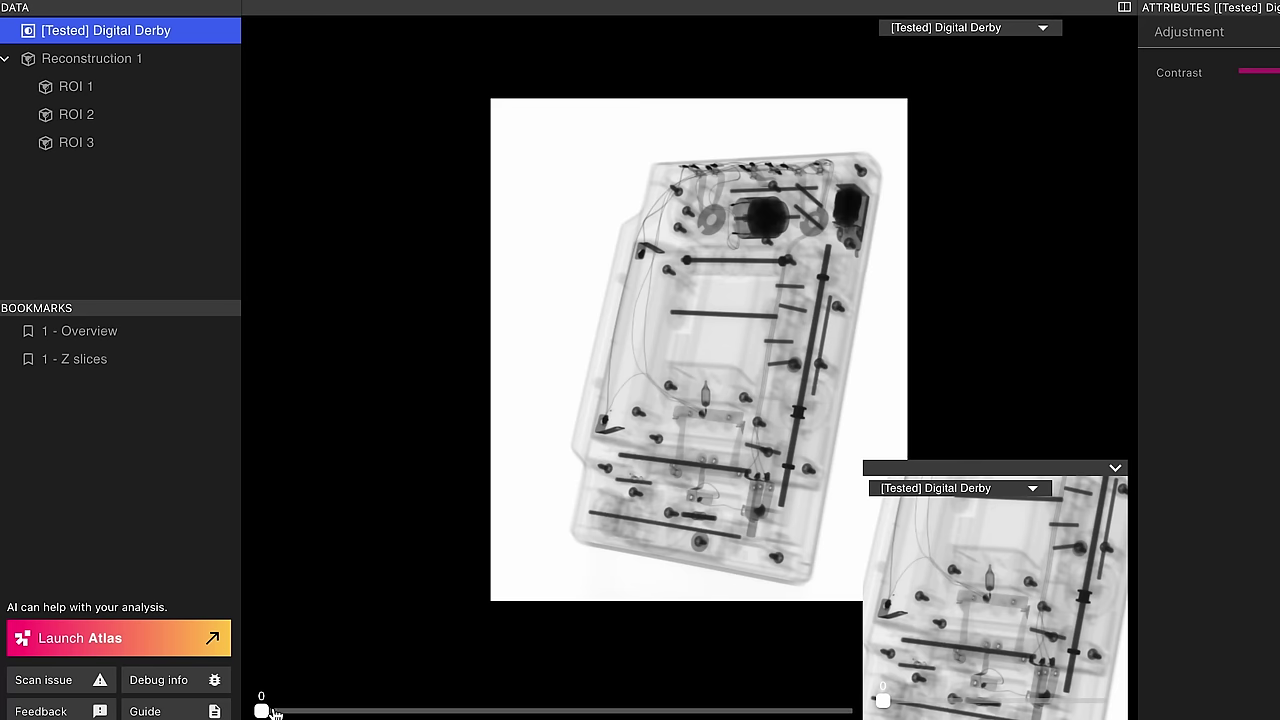
Turn the Digital Derby radiograph to projection 246, hide the secondary viewer and zoom in
left_click_drag(261, 711, 235, 692)
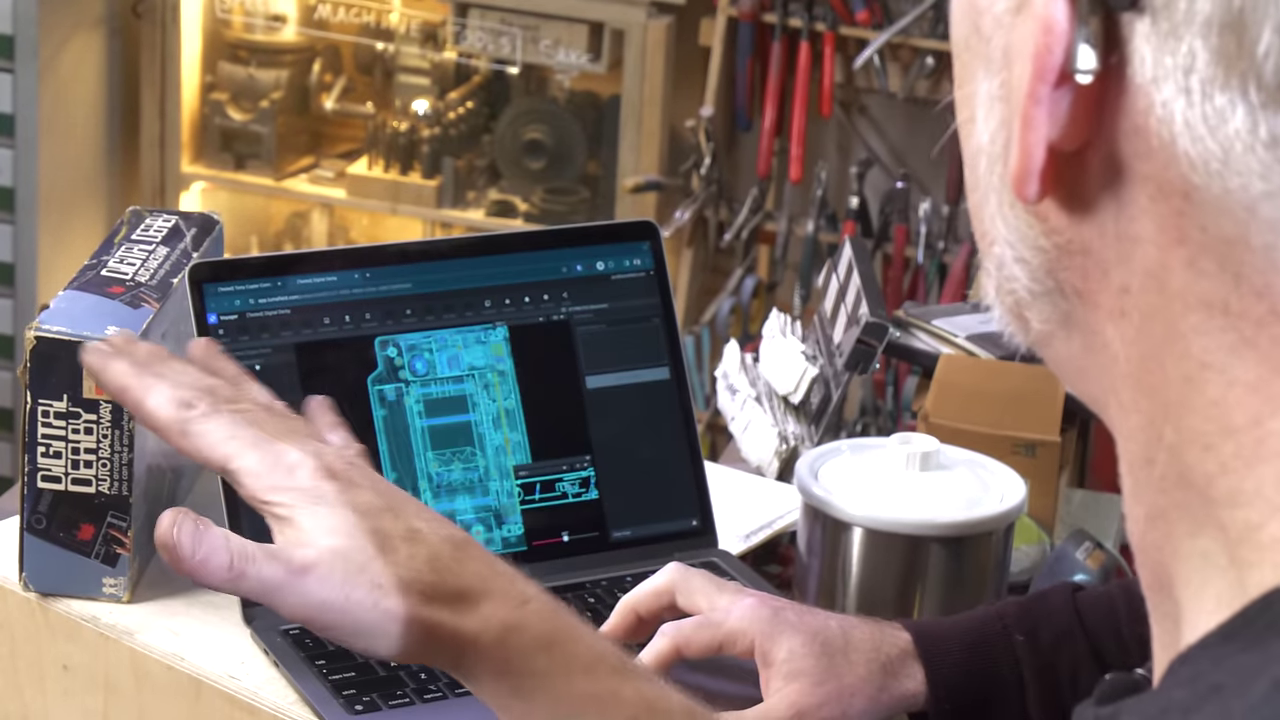
left_click(262, 357)
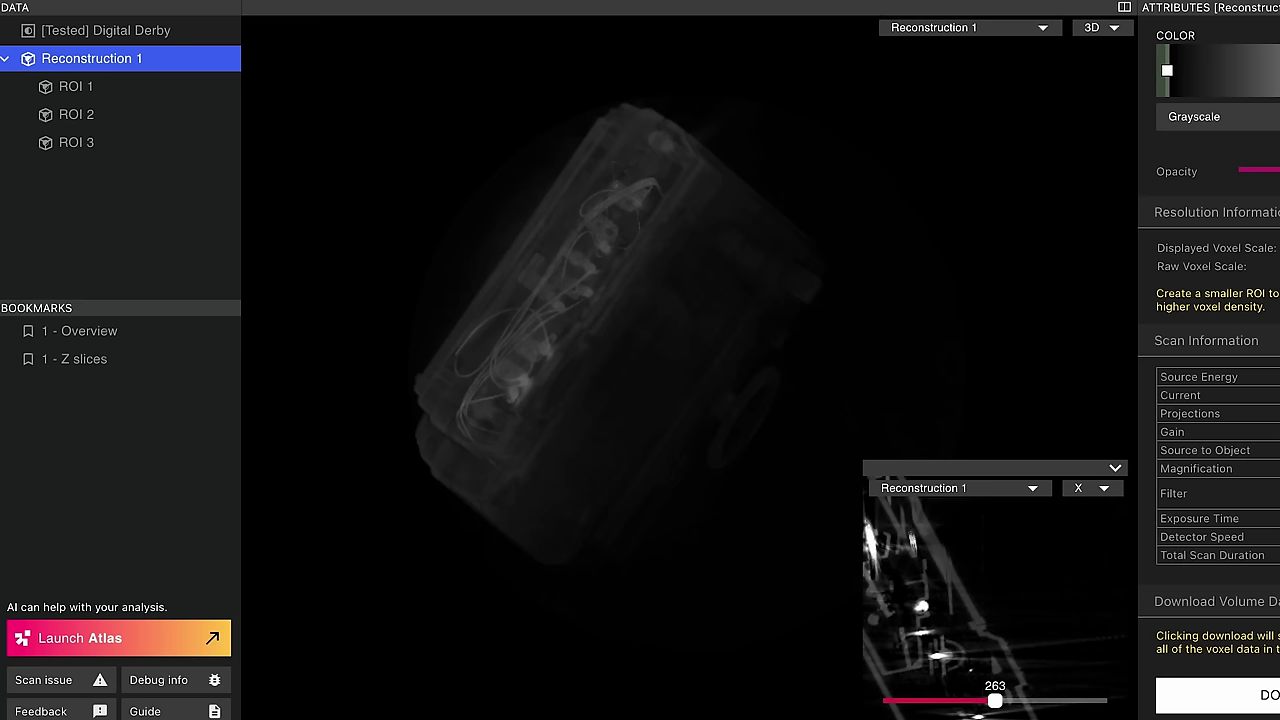
left_click(108, 31)
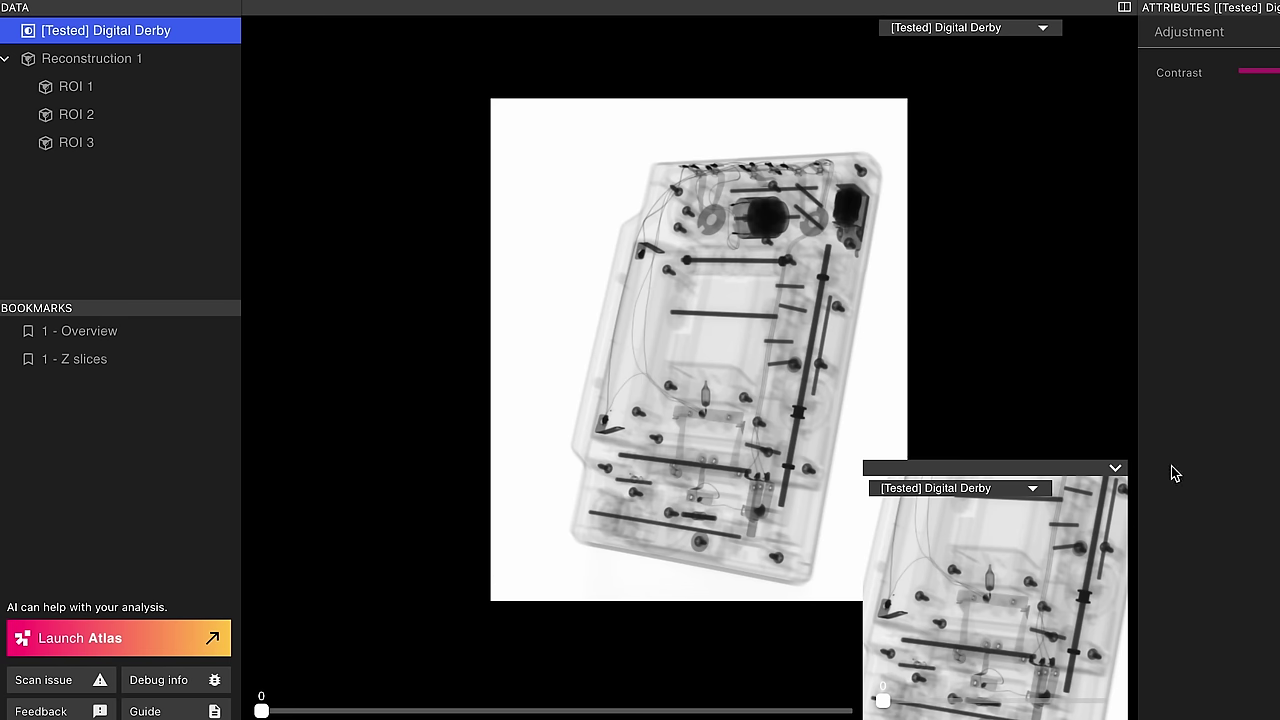
left_click(1116, 469)
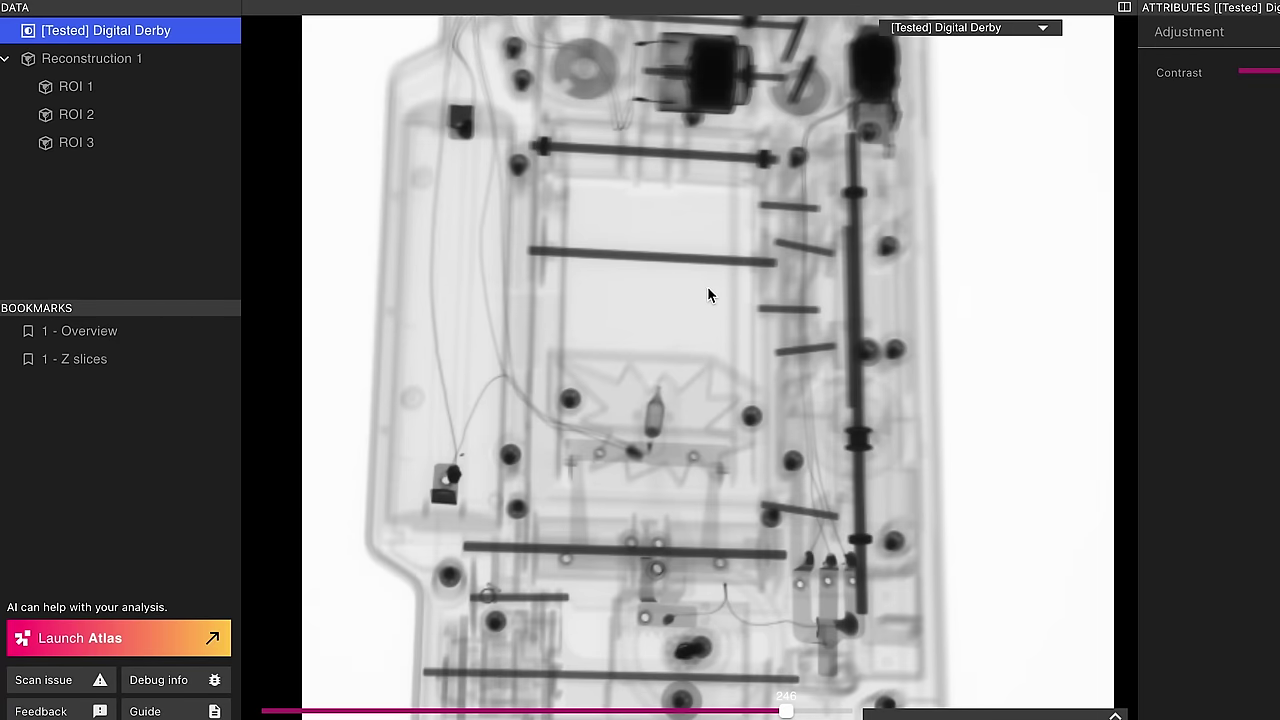
scroll(709, 291, "down", 3)
Zoom and pan the radiograph to frame the lower metal contacts, wiring and gear area
scroll(686, 238, "up", 2)
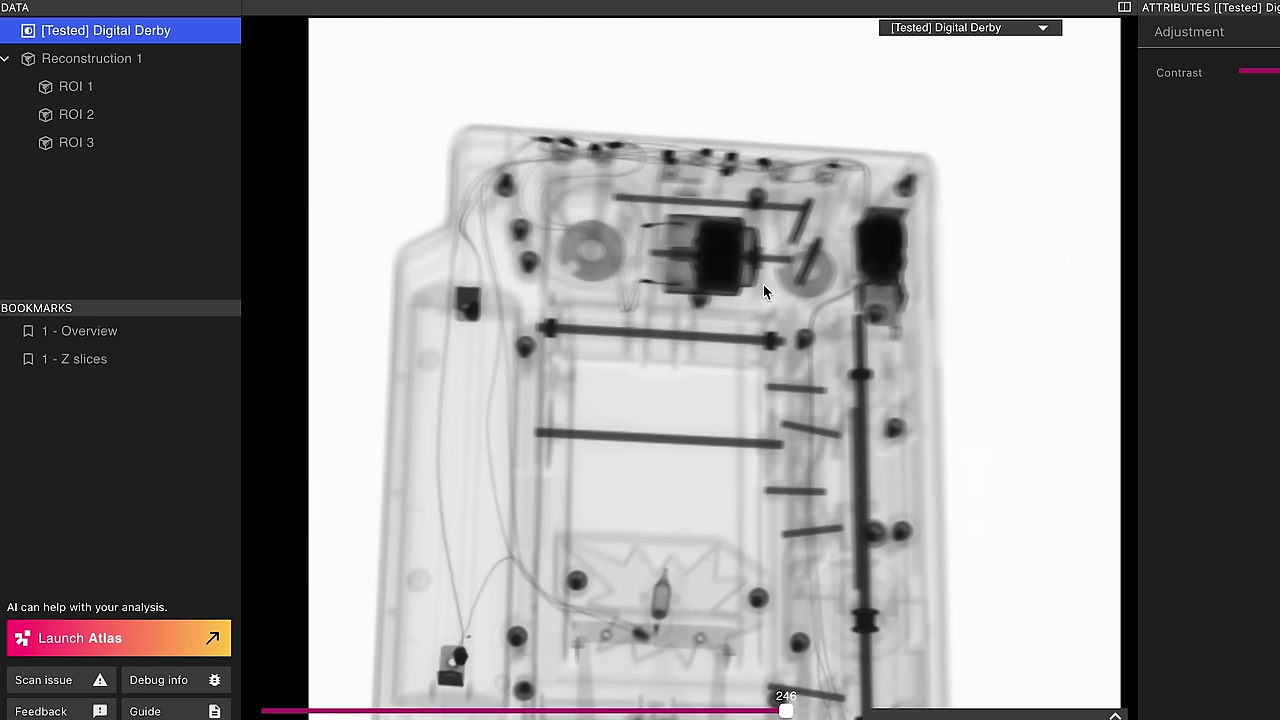
left_click_drag(886, 250, 866, 250)
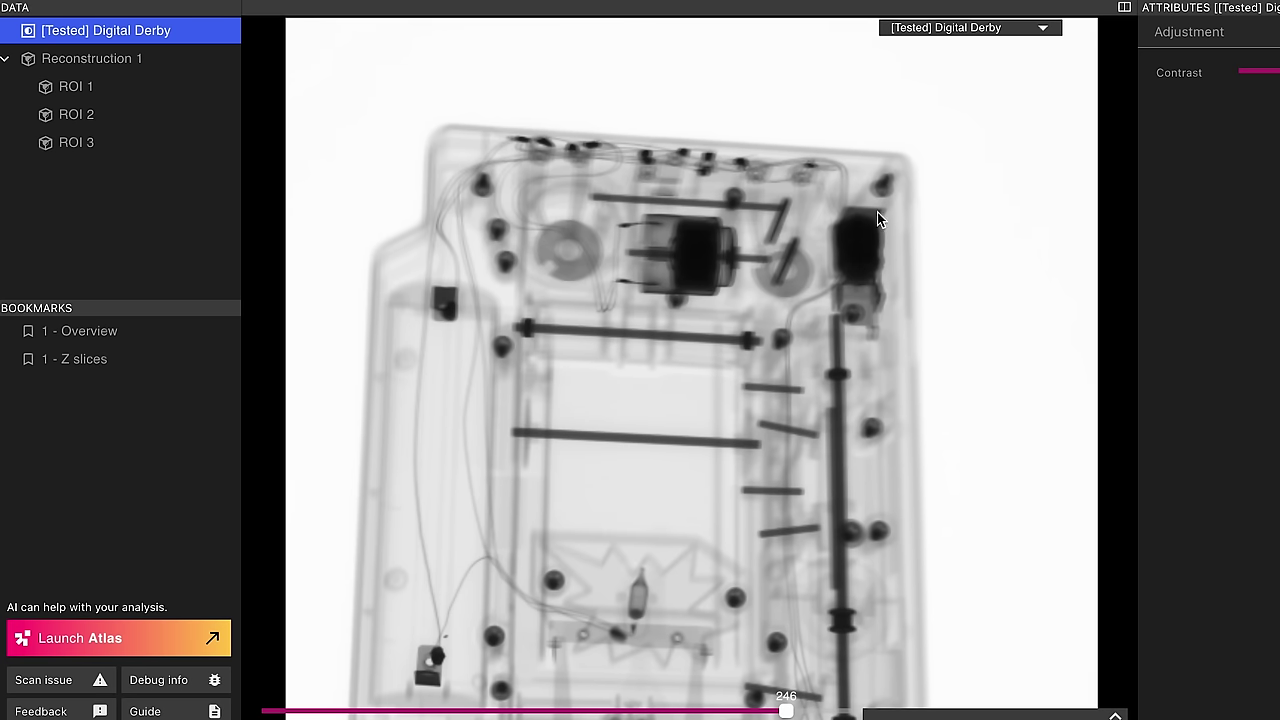
scroll(843, 270, "down", 5)
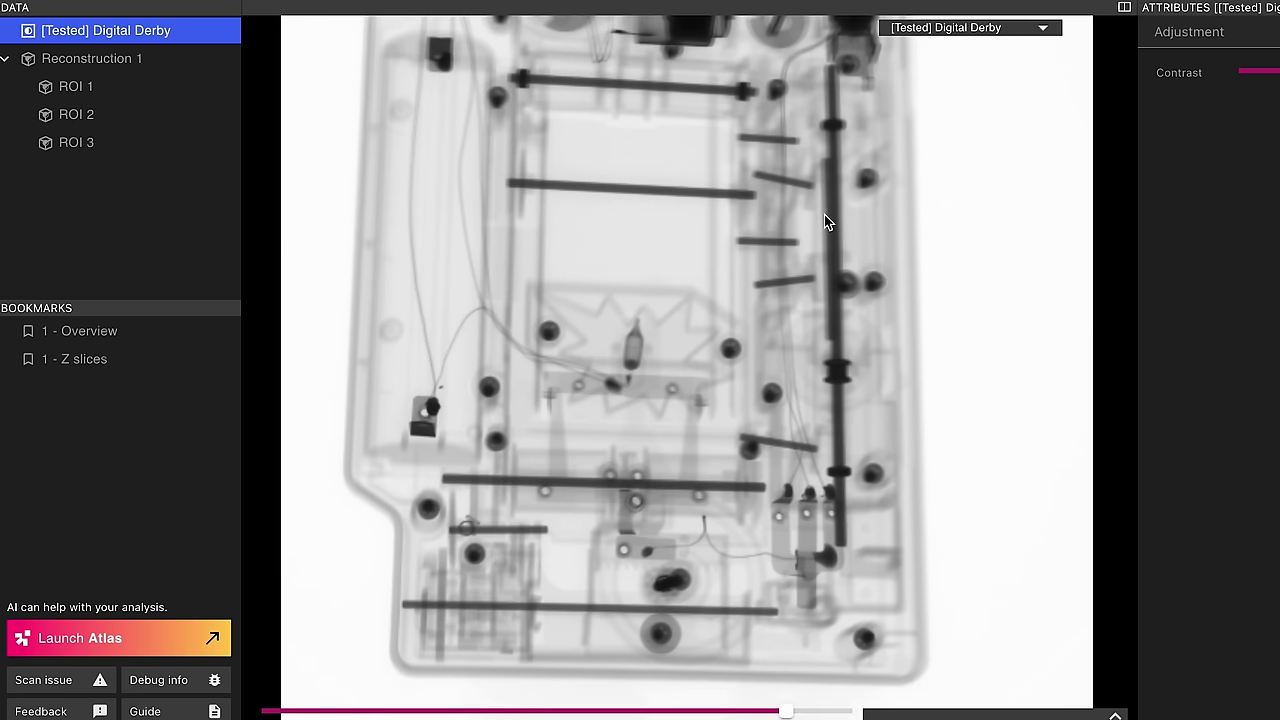
scroll(826, 222, "up", 1)
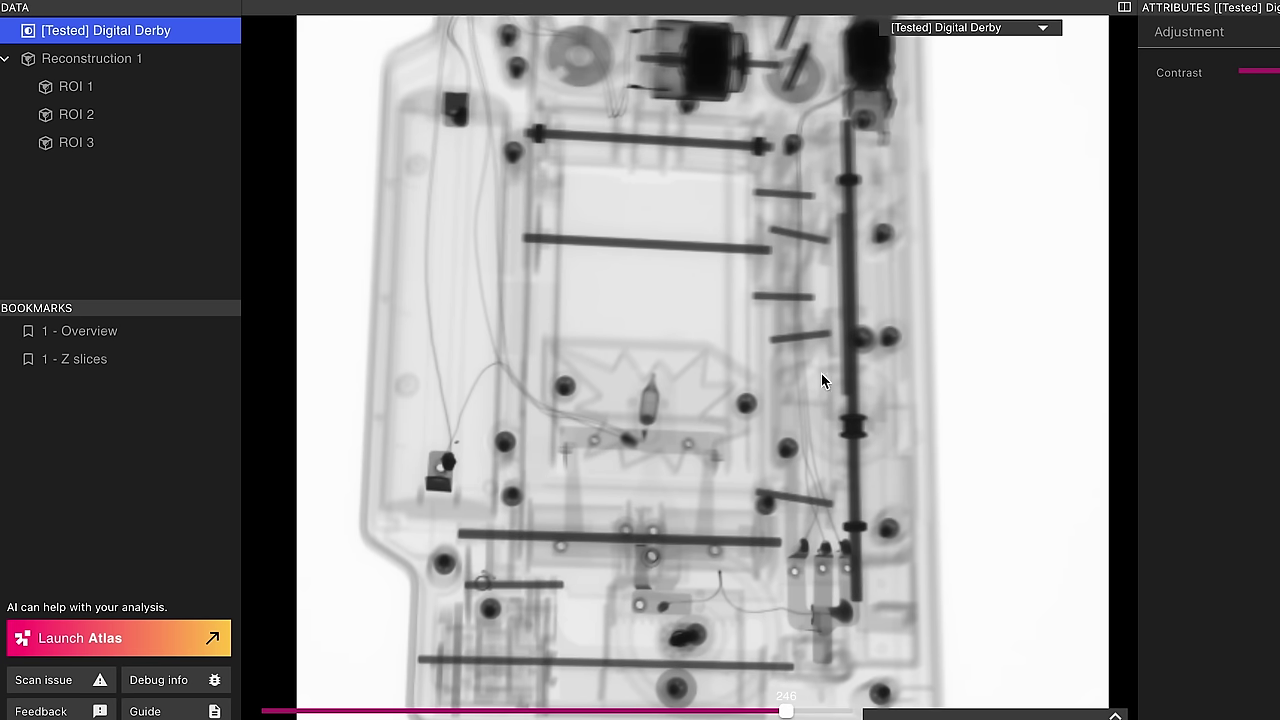
scroll(714, 443, "down", 3)
scroll(663, 266, "up", 3, "ctrl")
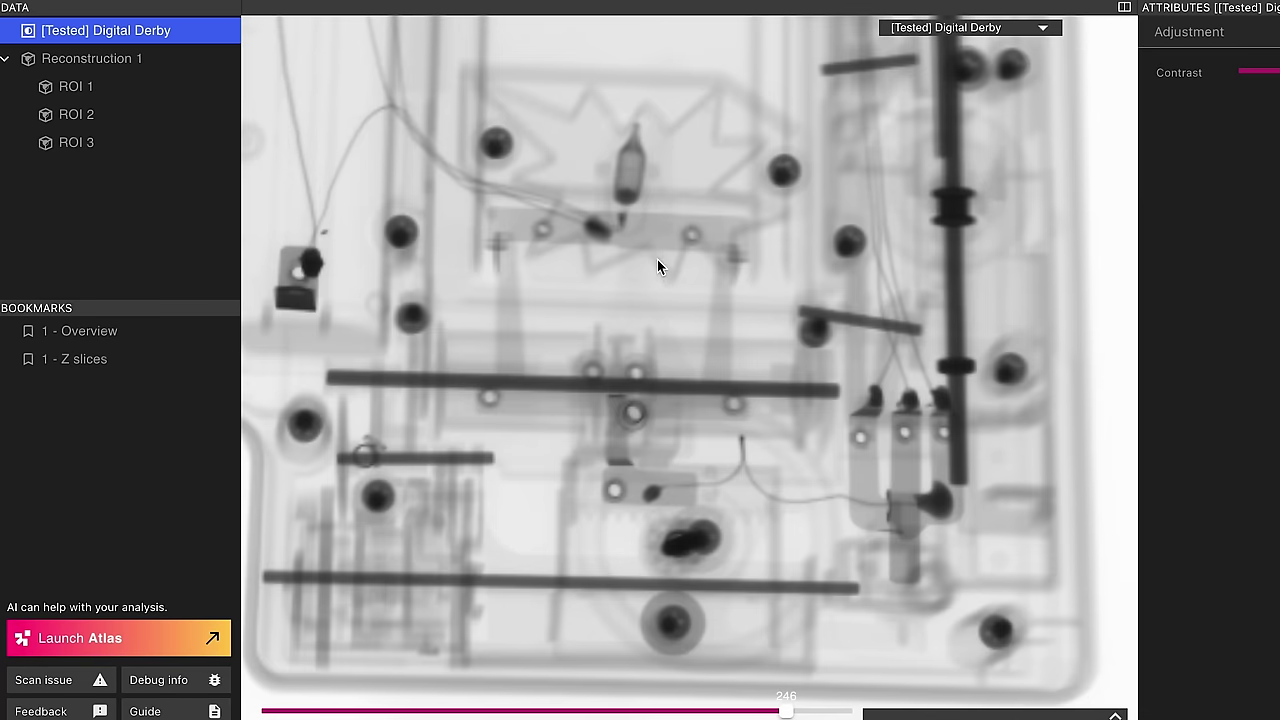
scroll(658, 180, "up", 1)
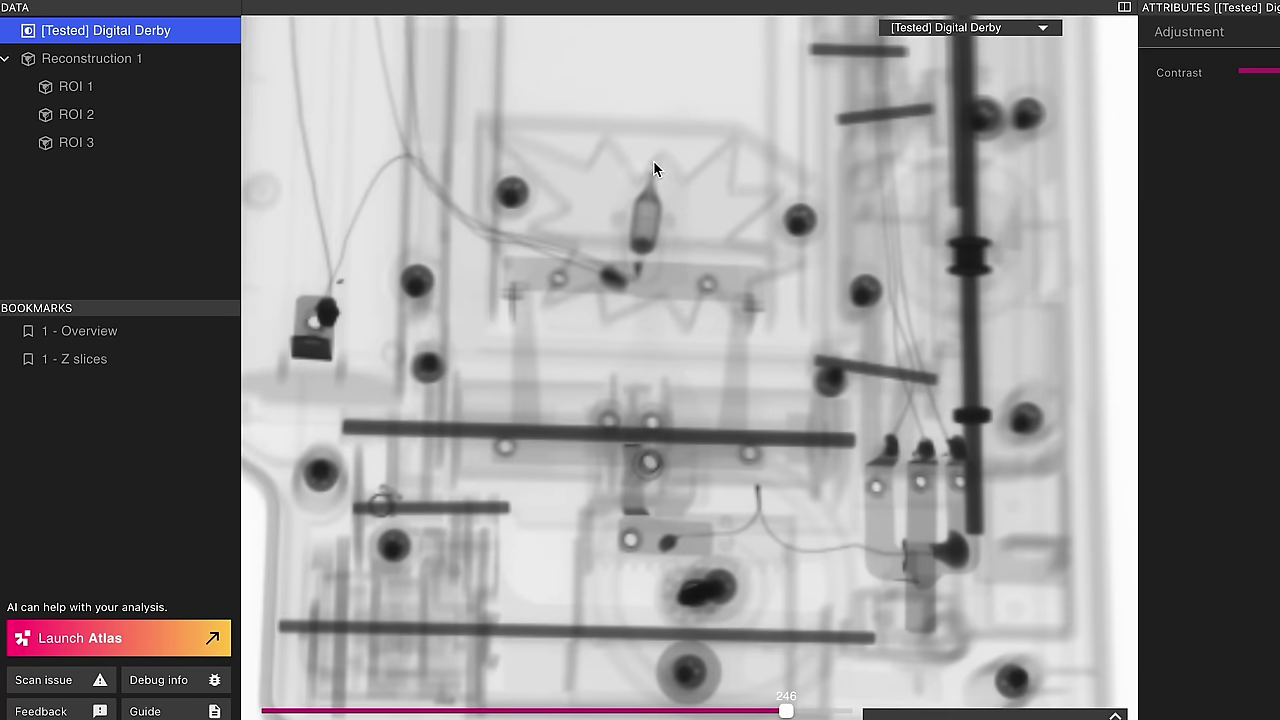
scroll(674, 279, "down", 3, "ctrl")
scroll(674, 279, "up", 2, "ctrl")
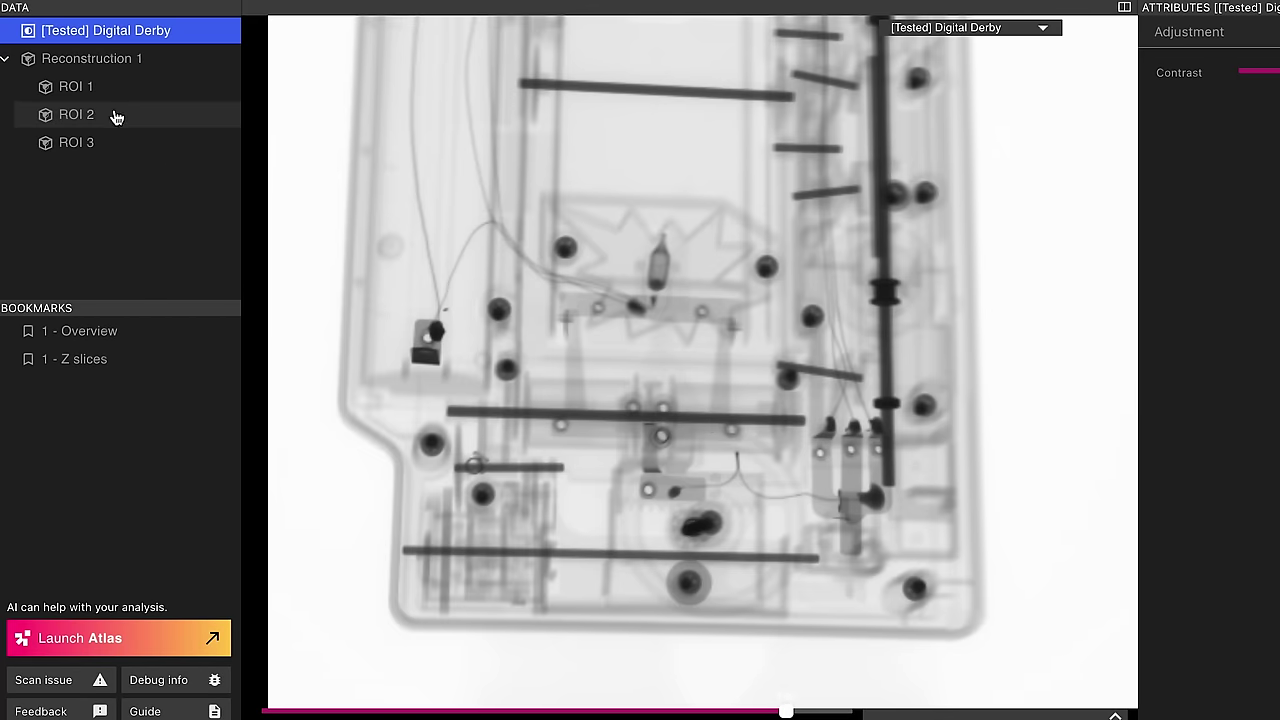
Recall the 1 - Overview bookmark for ROI 1 and hide the slice inset
left_click(124, 334)
left_click(71, 91)
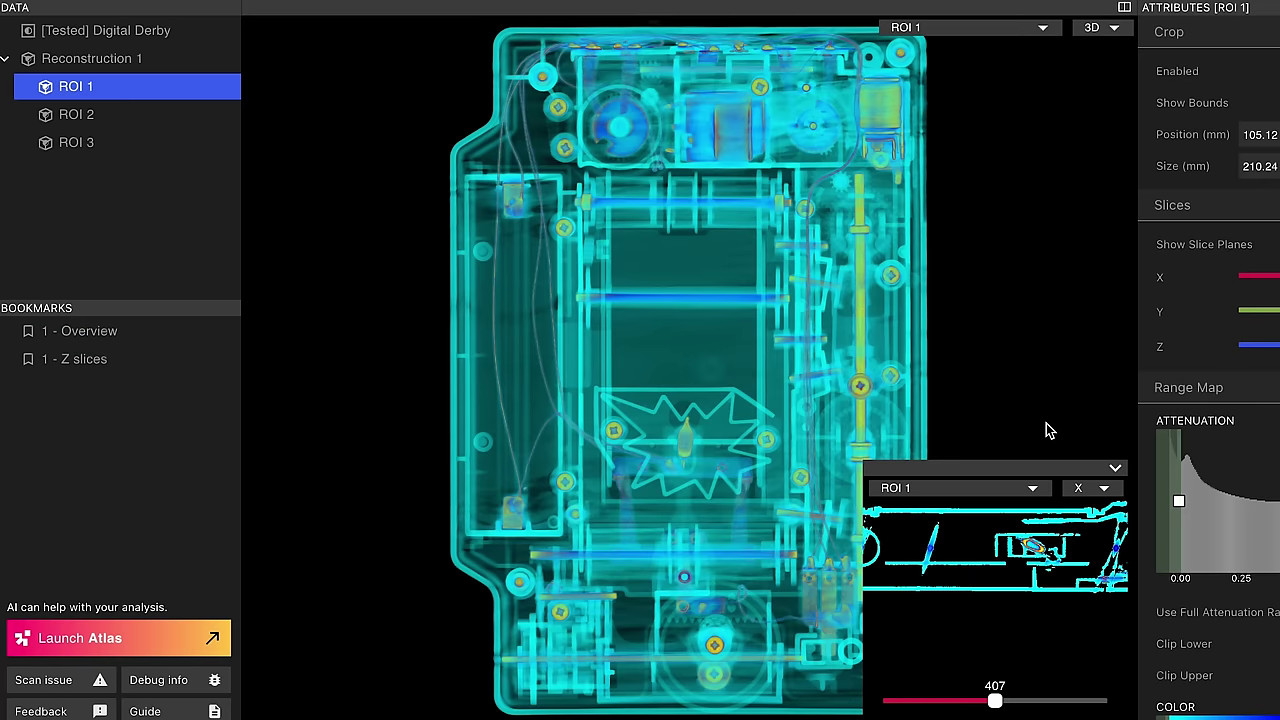
left_click(1116, 470)
Orbit, pan and zoom the 3D volume to inspect the screws, rods, gear and wiring closely
left_click_drag(812, 322, 758, 344)
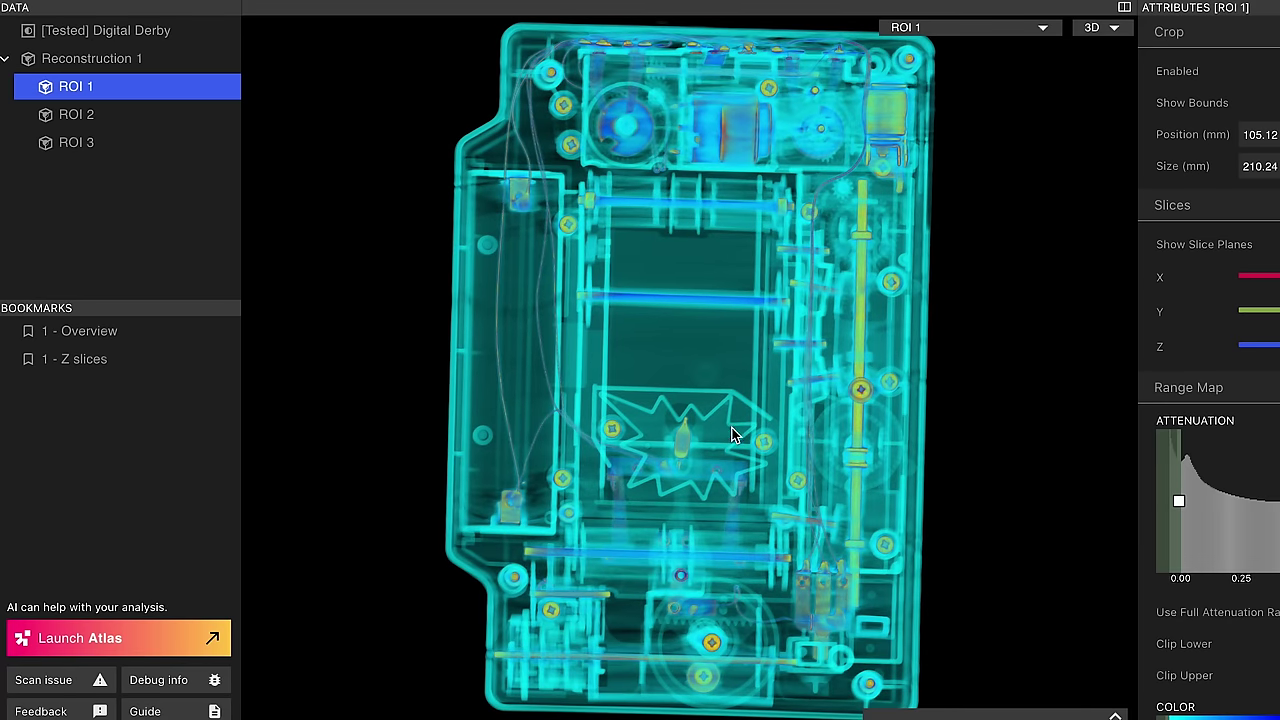
right_click_drag(700, 483, 685, 352)
scroll(685, 352, "up", 3)
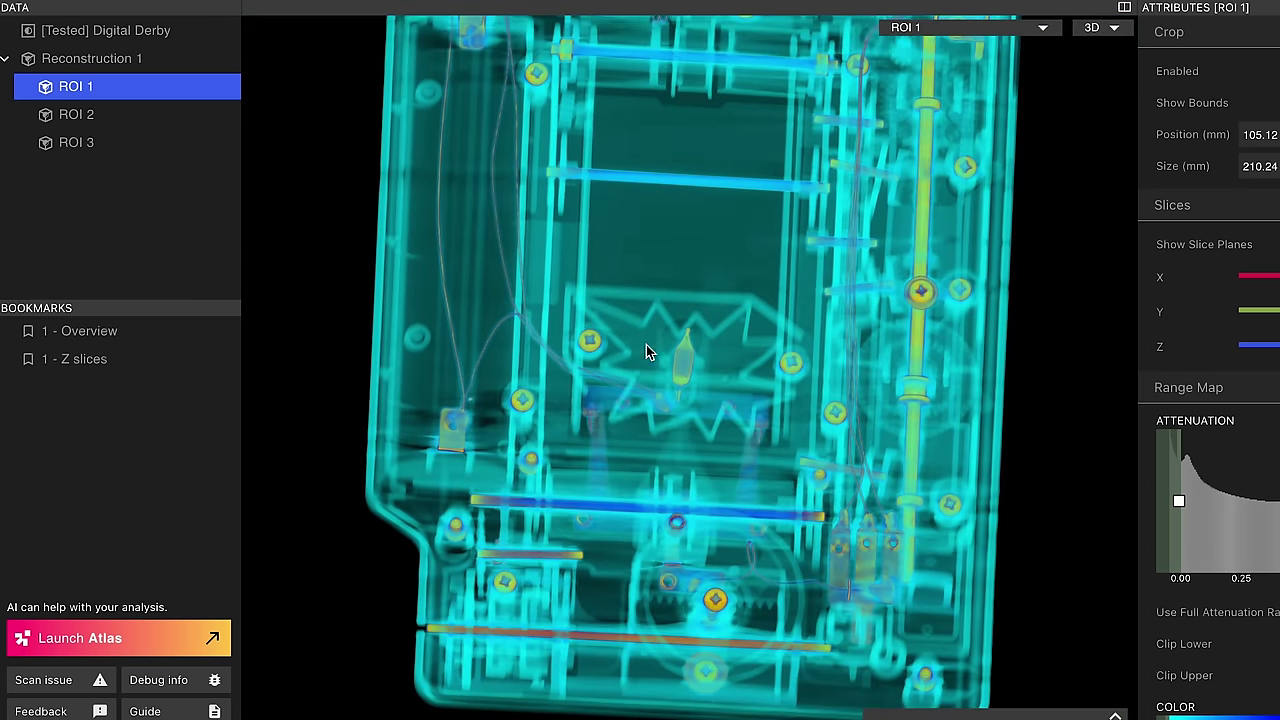
left_click_drag(646, 344, 740, 240)
scroll(672, 405, "up", 3)
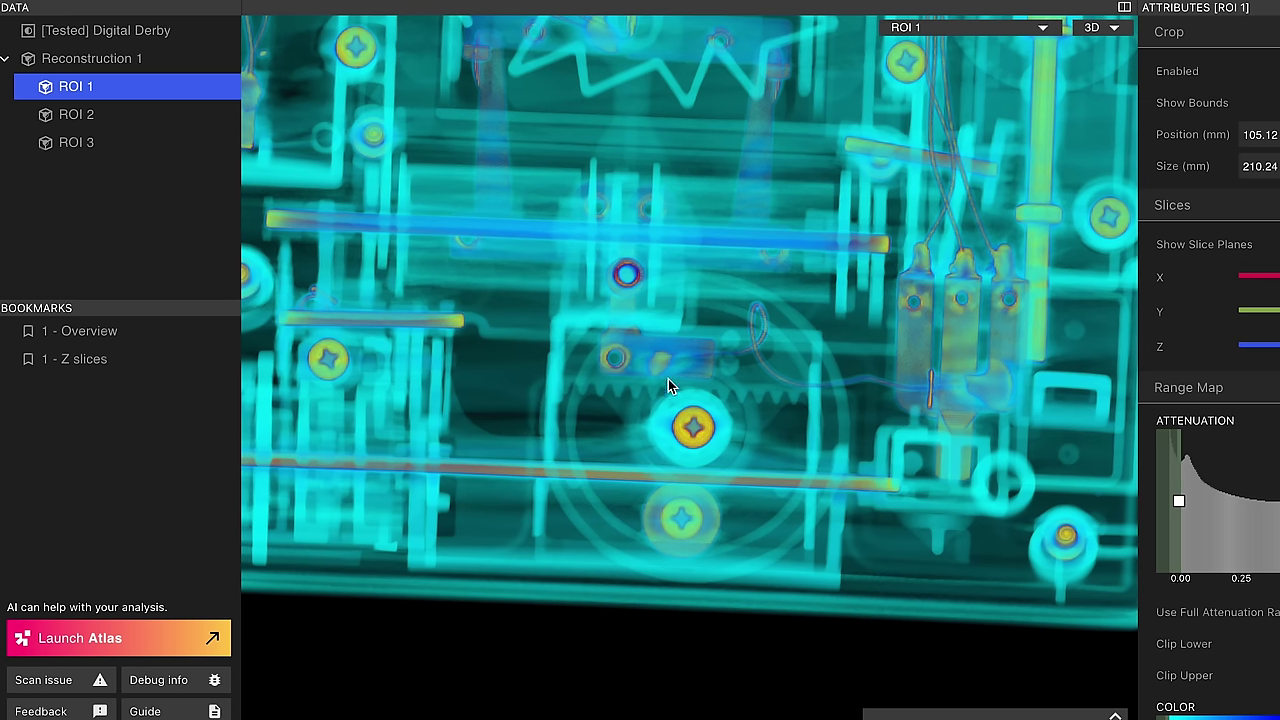
left_click_drag(644, 132, 714, 391)
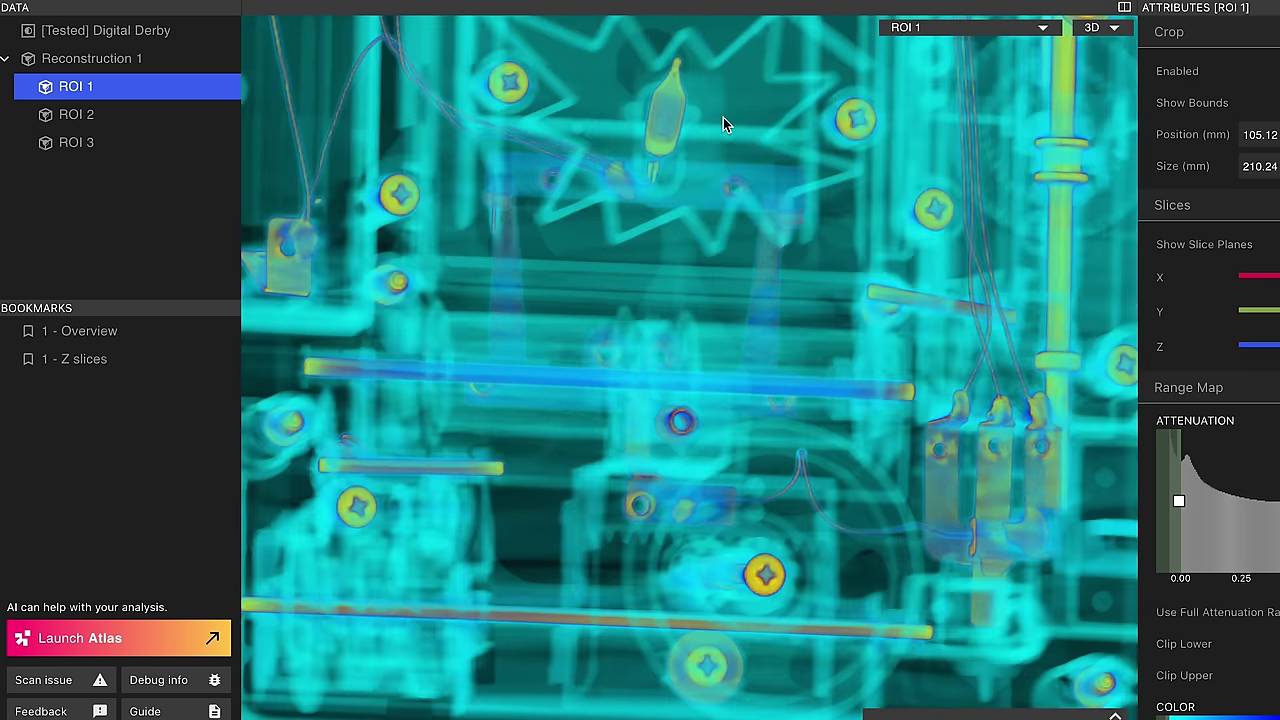
left_click_drag(723, 117, 695, 188)
Raise the lower attenuation threshold to isolate the metal parts, inspect them, then restore the plastic housing
left_click_drag(960, 265, 762, 290)
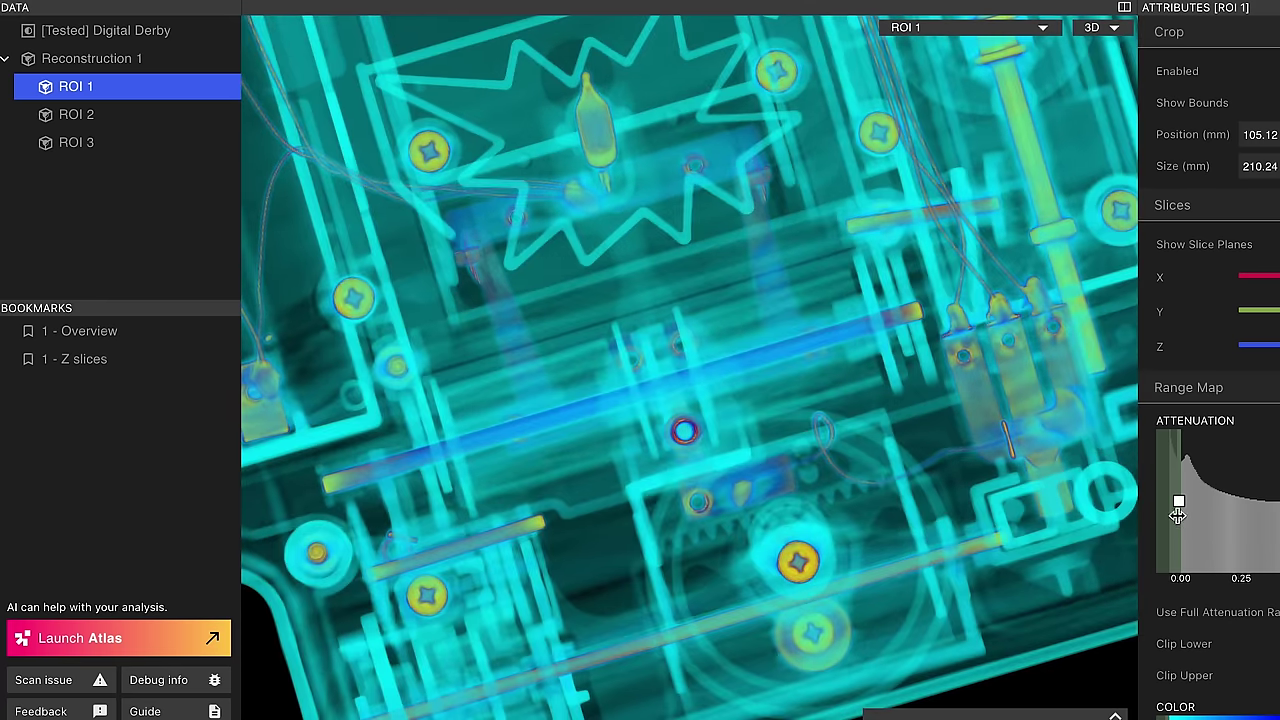
left_click_drag(1175, 502, 1206, 502)
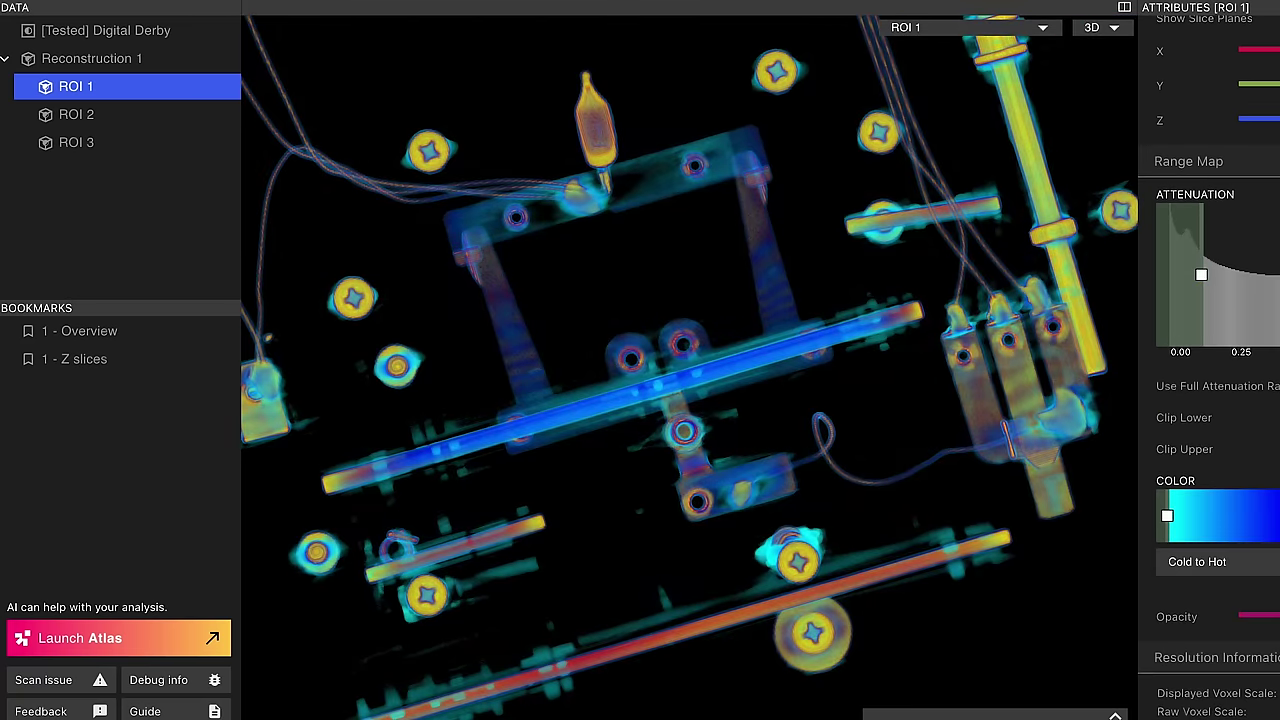
left_click_drag(798, 432, 507, 474)
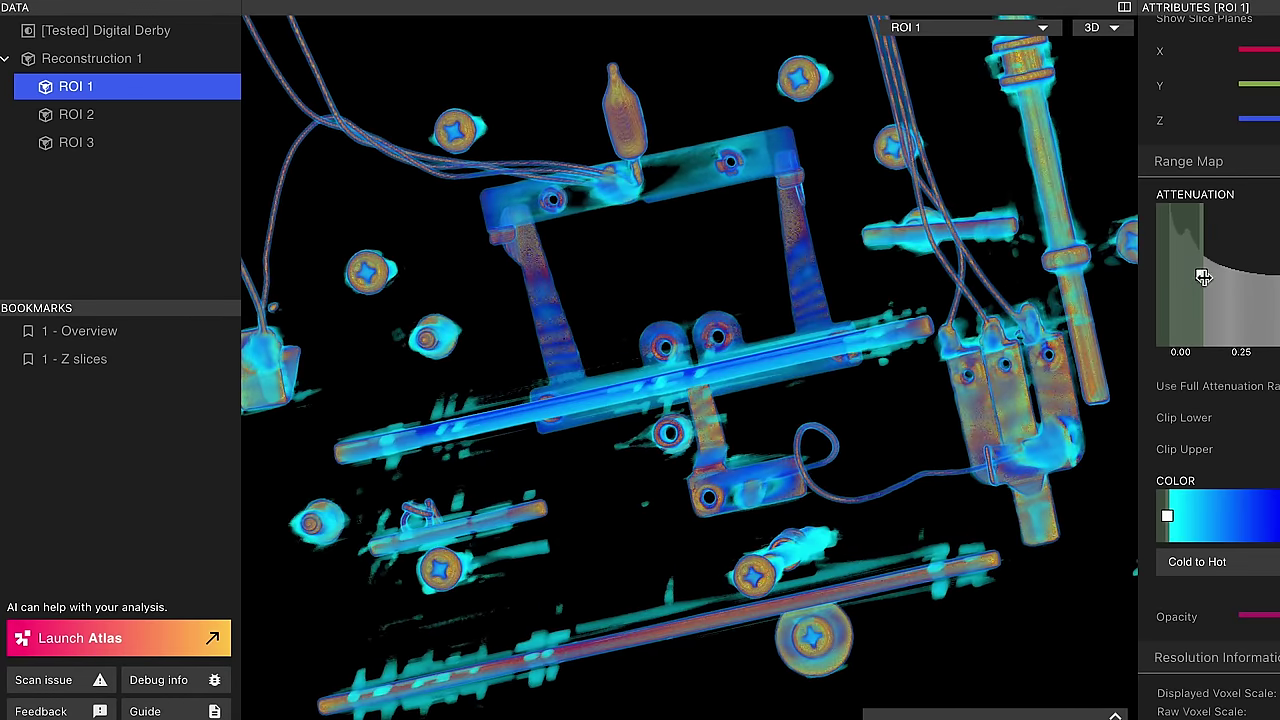
left_click_drag(1200, 275, 1177, 275)
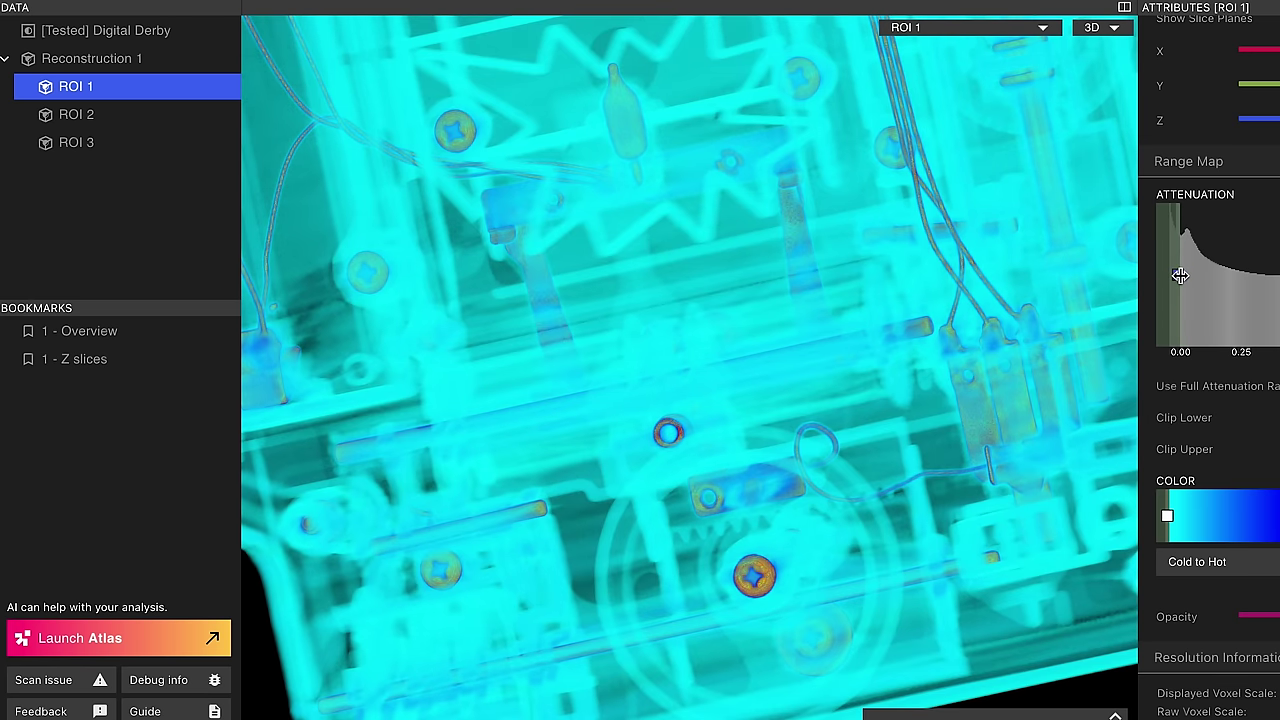
scroll(716, 239, "down", 5)
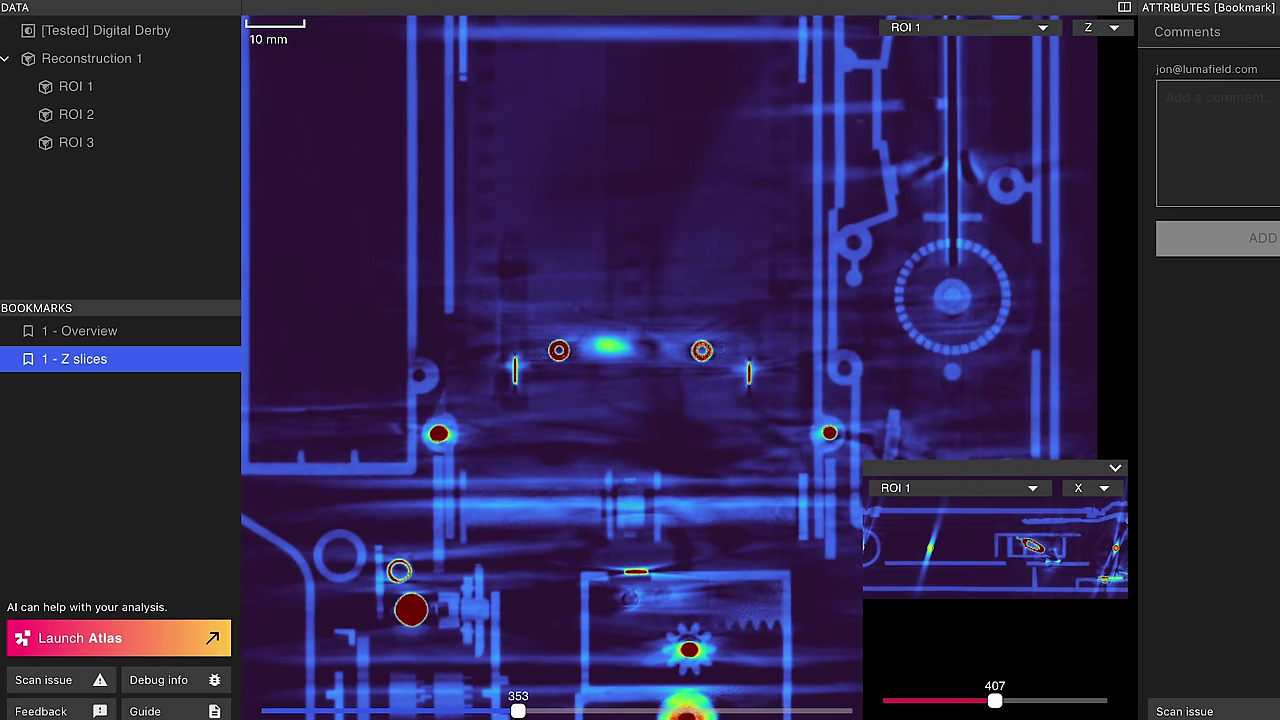
Step through the Z slices around the contact pair, keeping slice 353
scroll(598, 341, "up", 5)
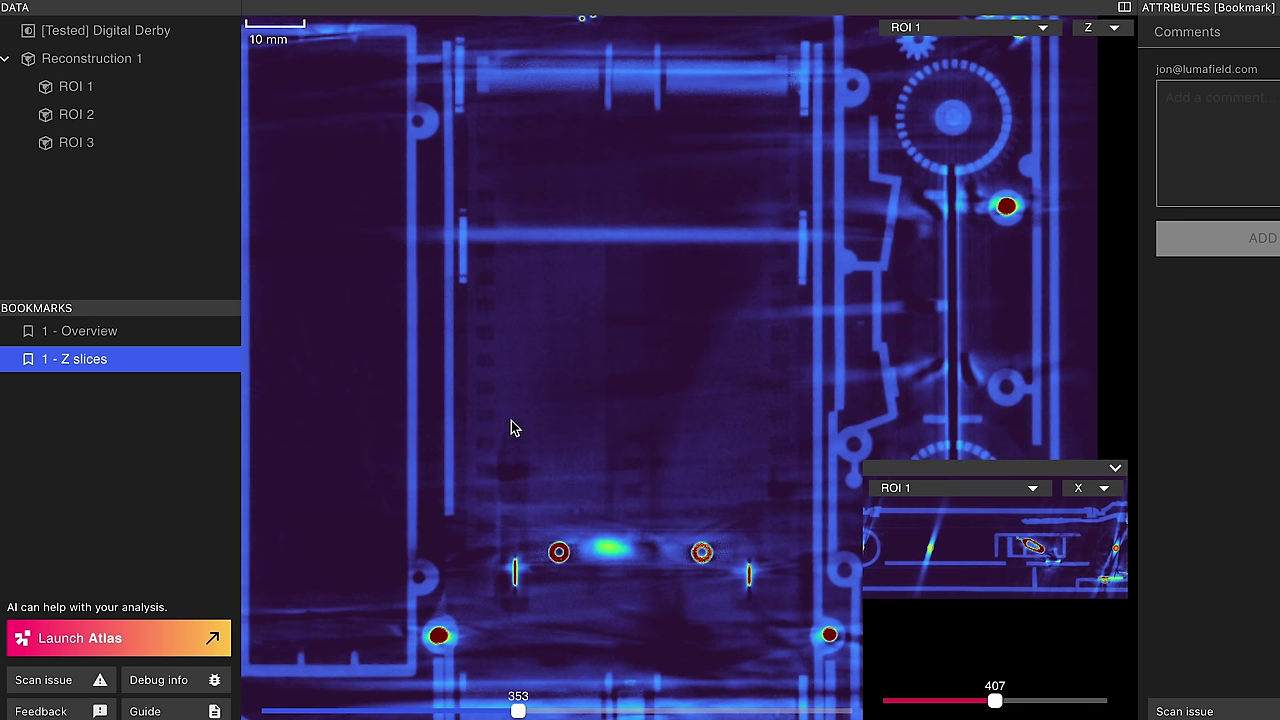
mouse_move(520, 705)
left_mouse_down()
mouse_move(531, 706)
mouse_move(518, 712)
left_mouse_up()
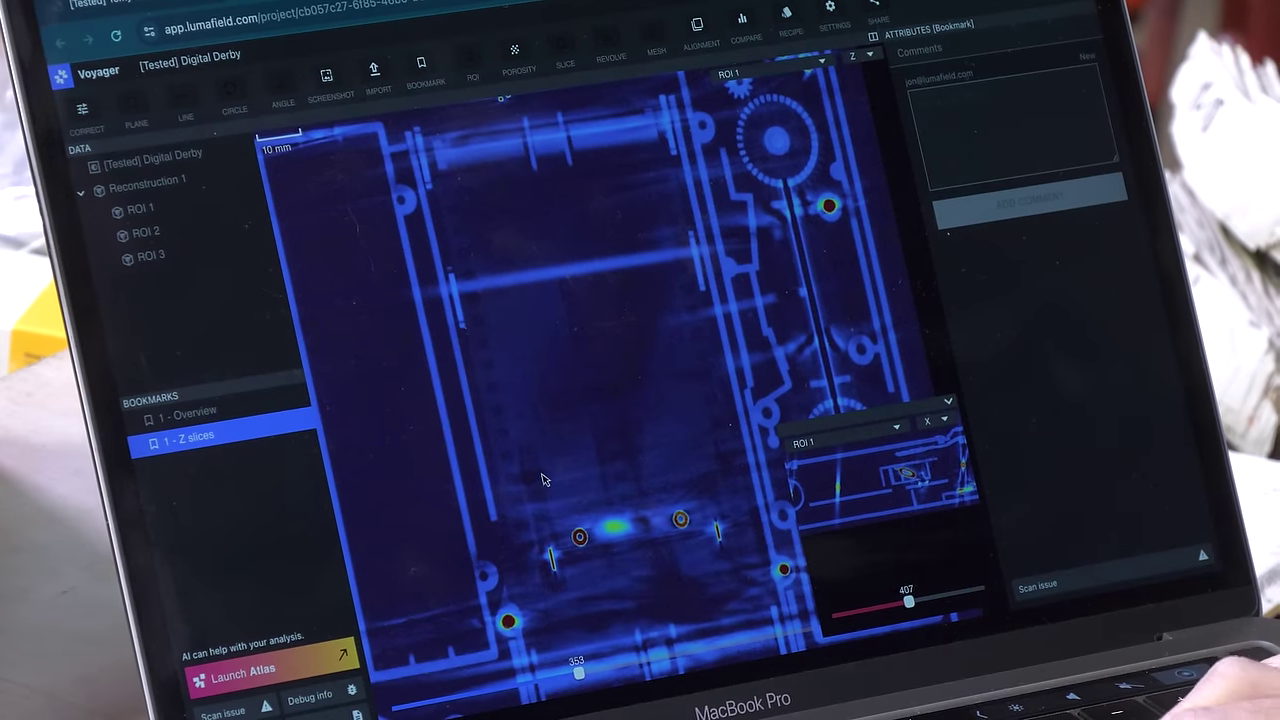
scroll(545, 440, "down", 3)
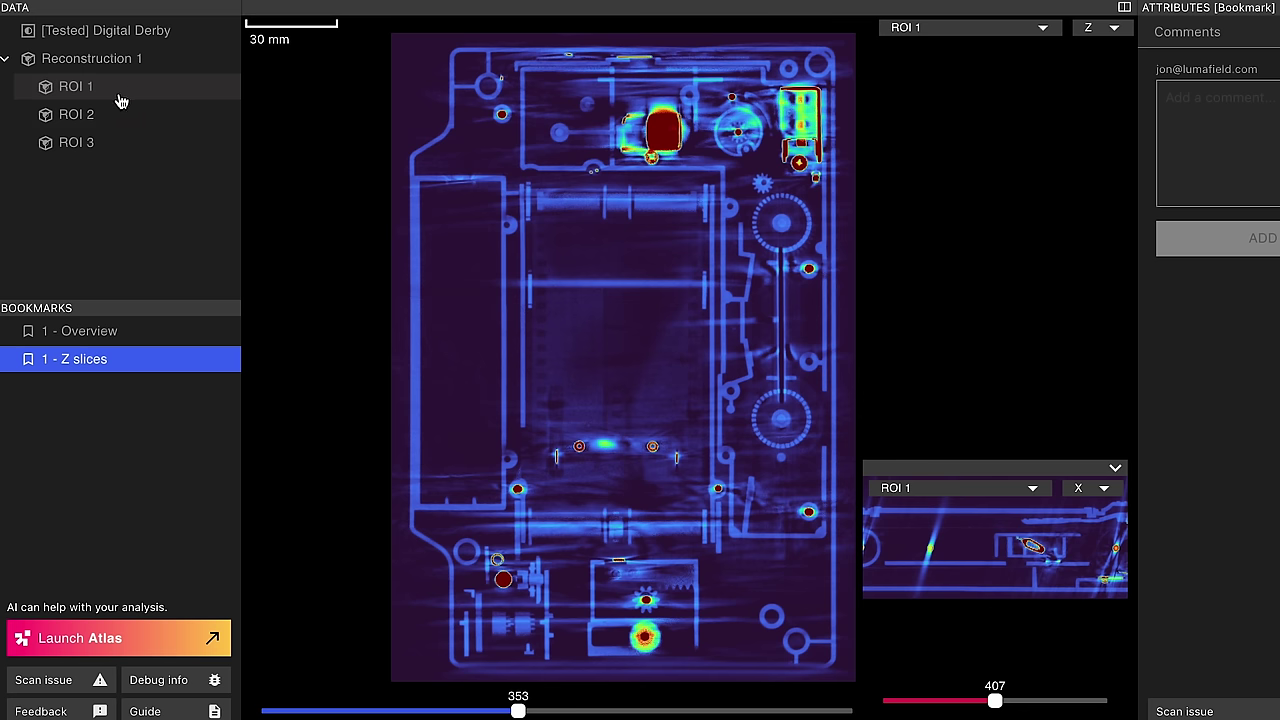
Jump to the saved 1 - Overview bookmark showing ROI 1 as a translucent 3D volume
left_click(110, 336)
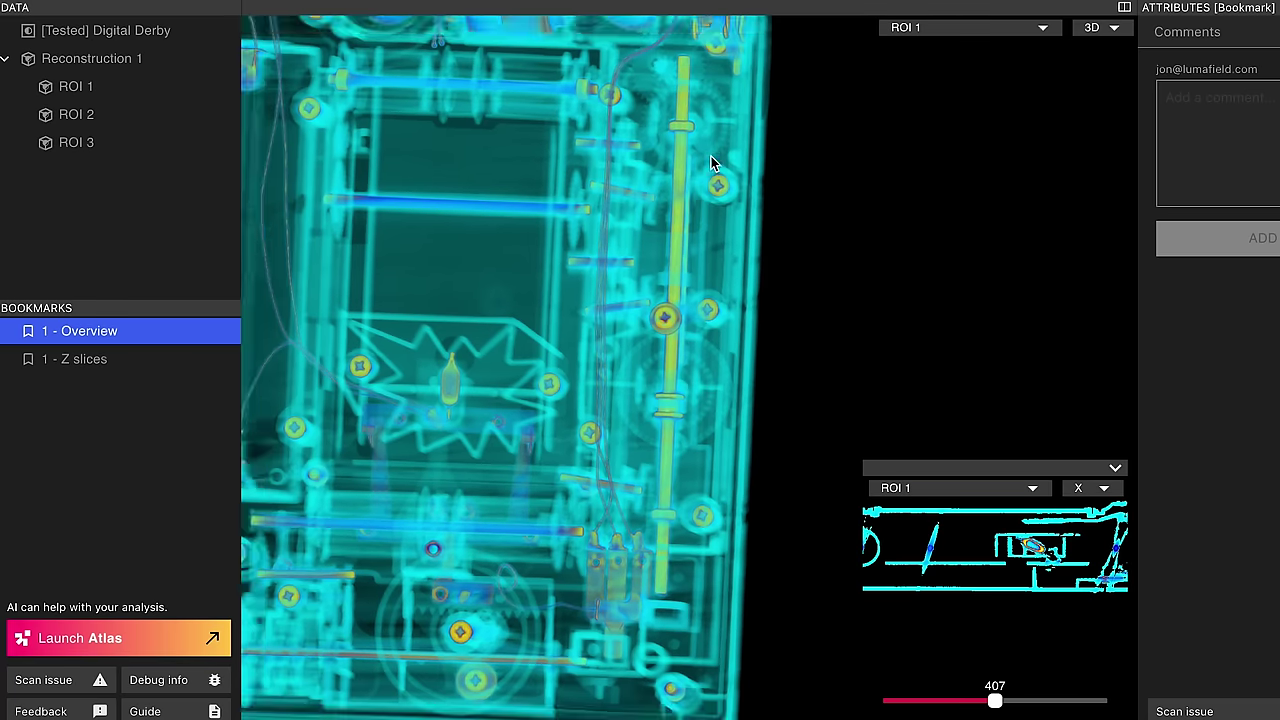
Zoom into the 3D overview of the Digital Derby
scroll(690, 450, "up", 5)
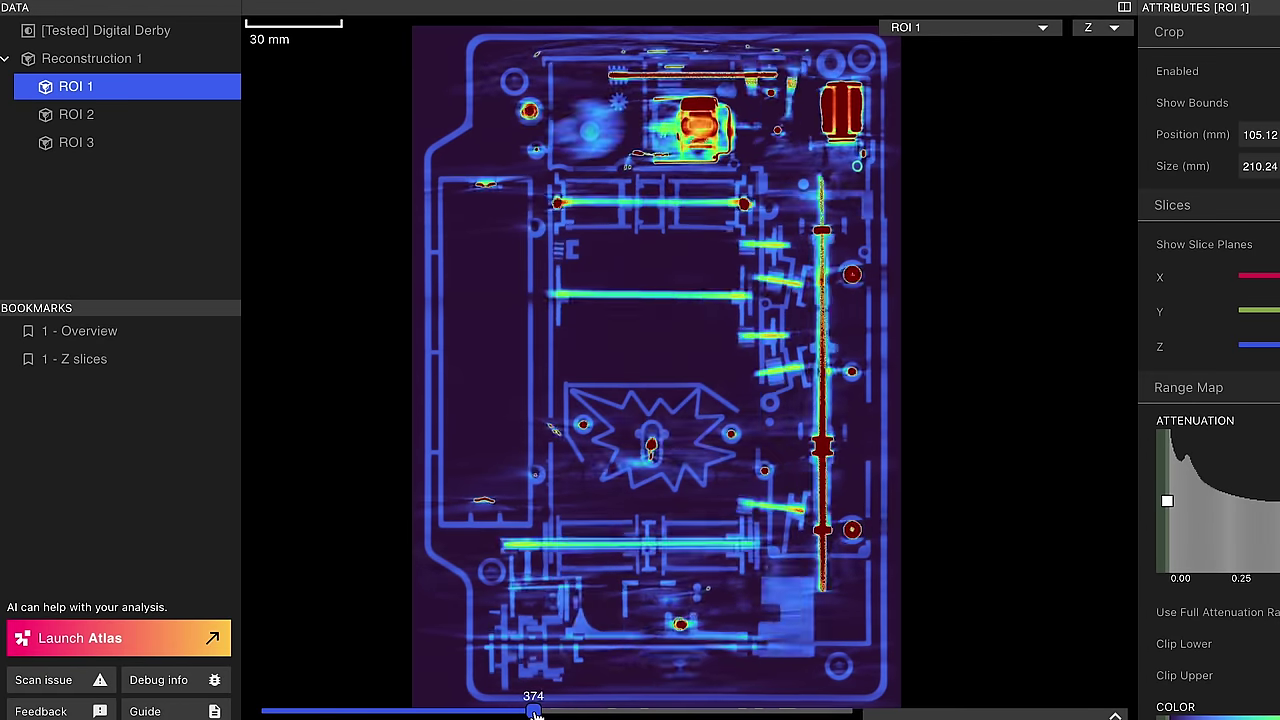
Zoom to a 20 mm scale, pan up to the motor and set the Z slice to 382
left_click_drag(540, 712, 525, 713)
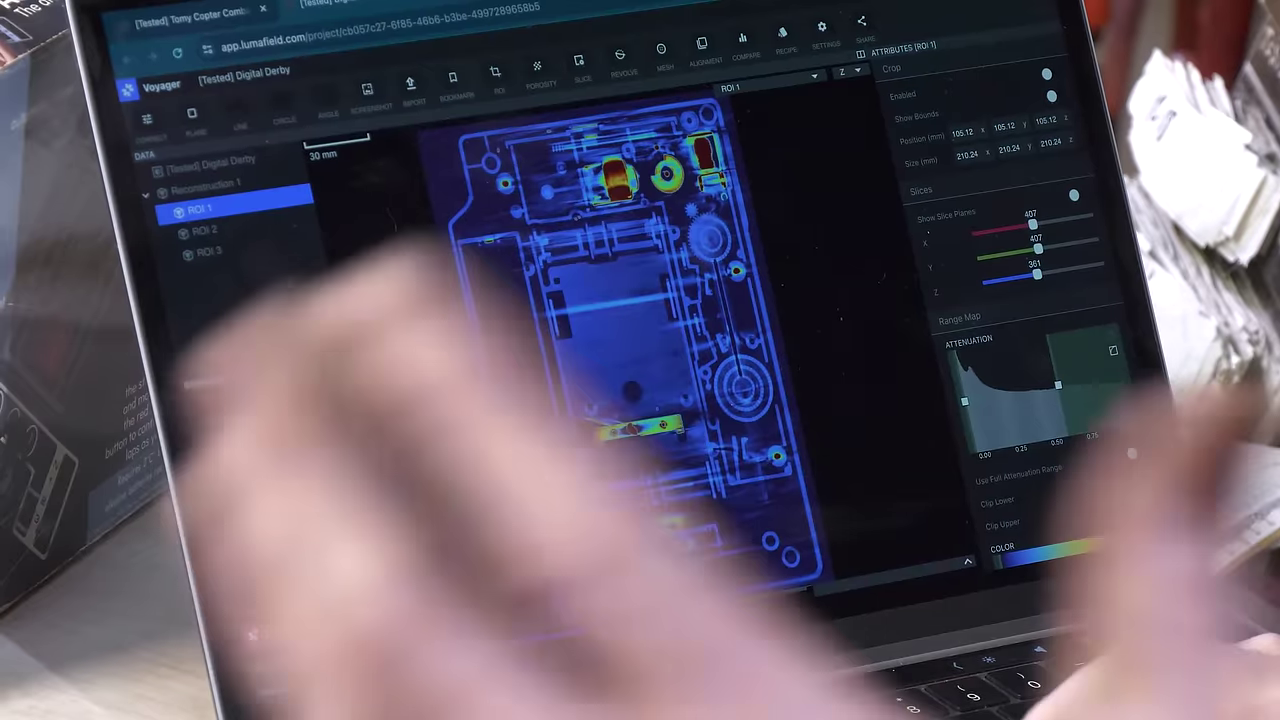
scroll(771, 527, "up", 5)
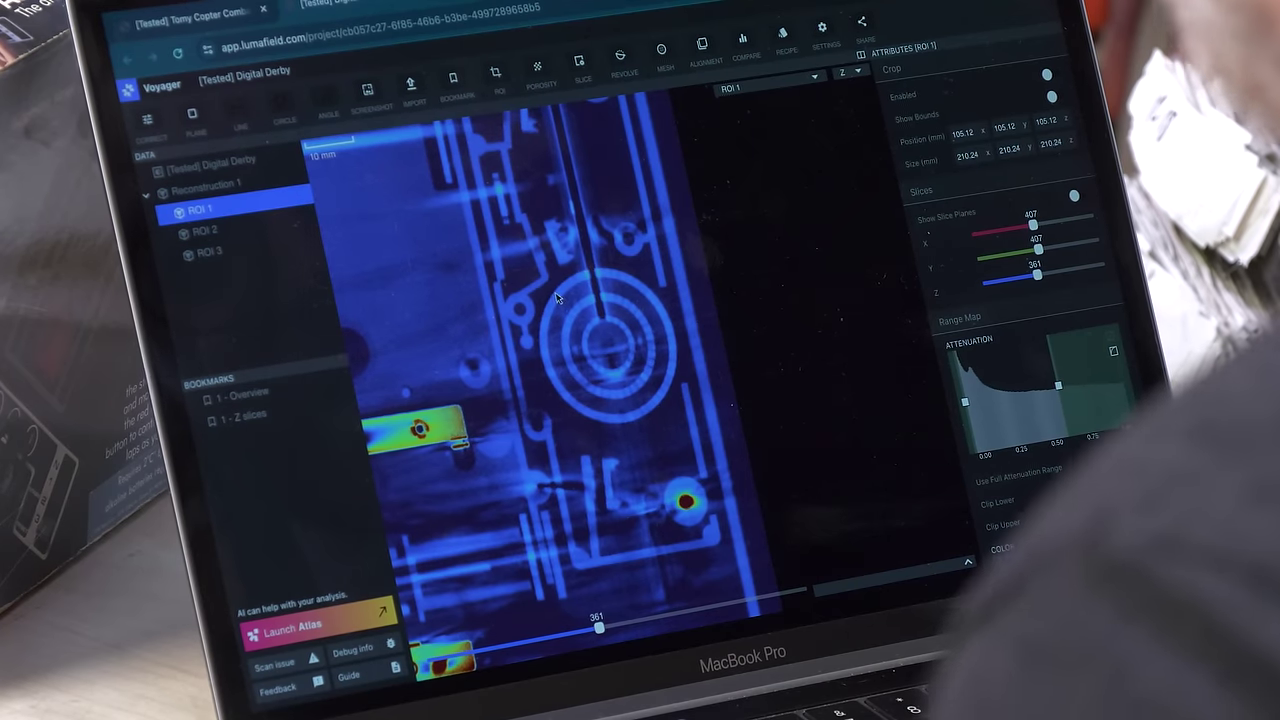
scroll(558, 298, "down", 2)
left_click_drag(558, 298, 567, 362)
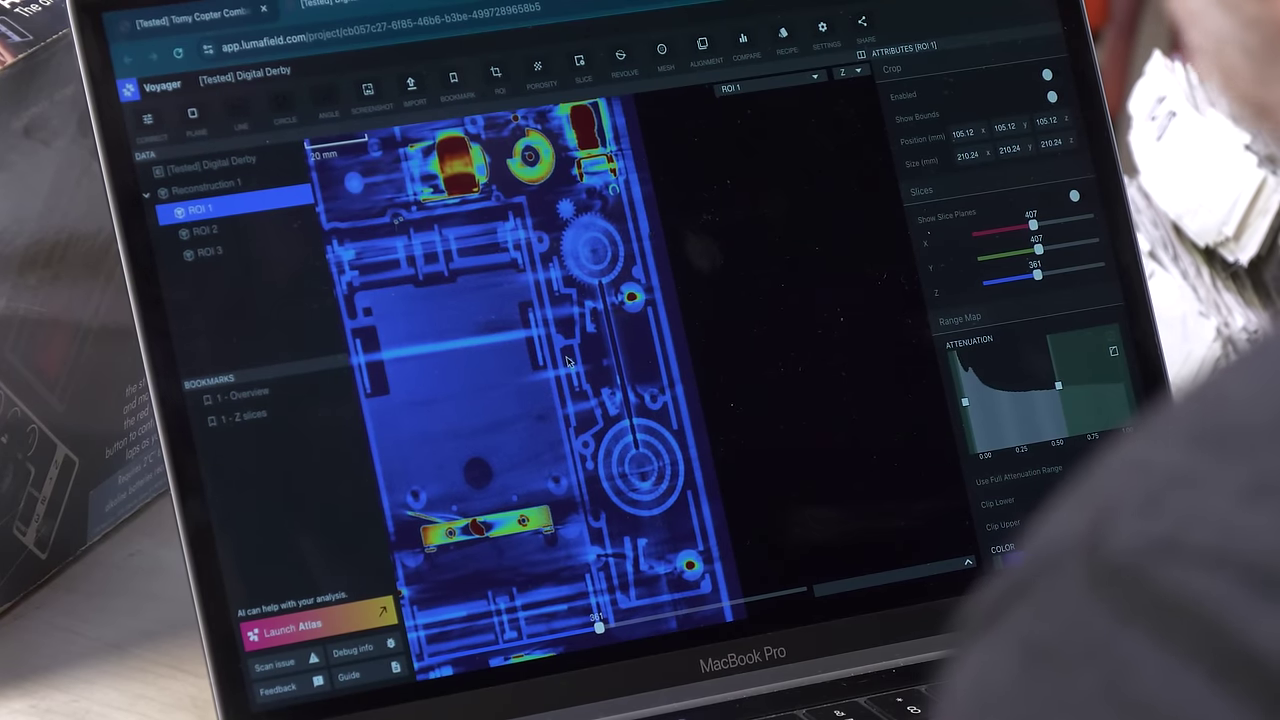
left_click_drag(598, 627, 607, 622)
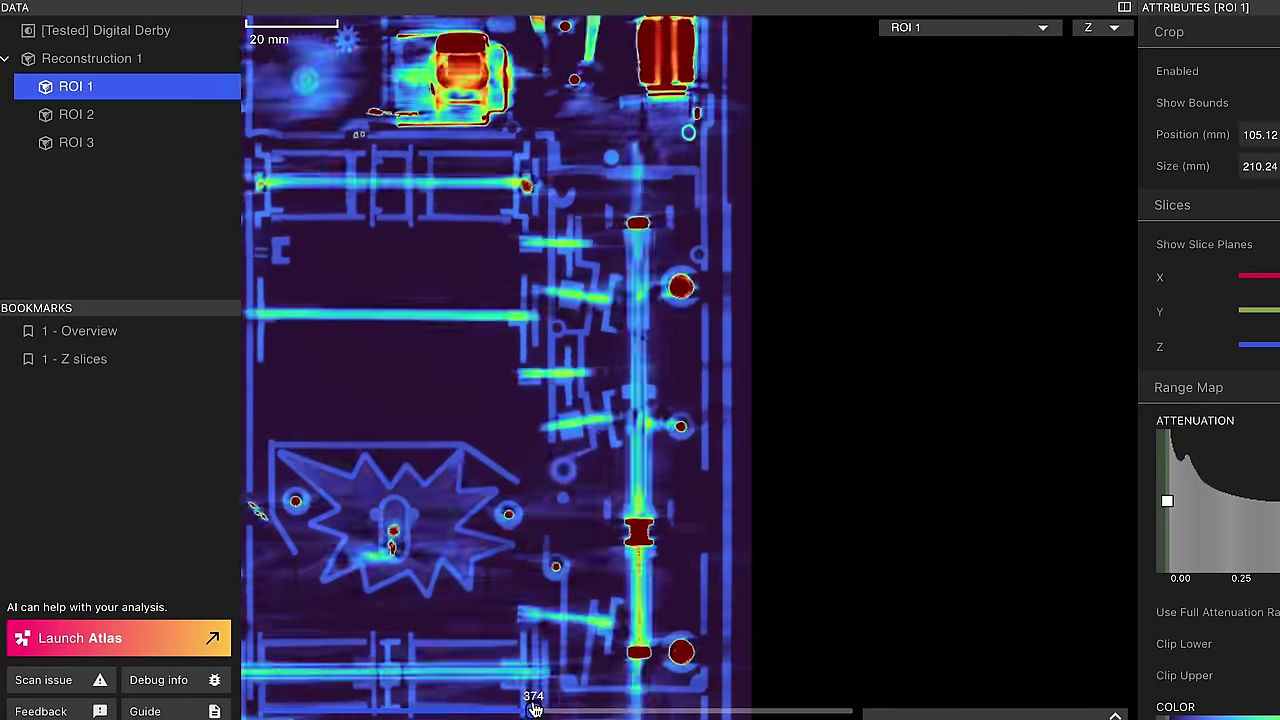
left_click_drag(534, 700, 540, 708)
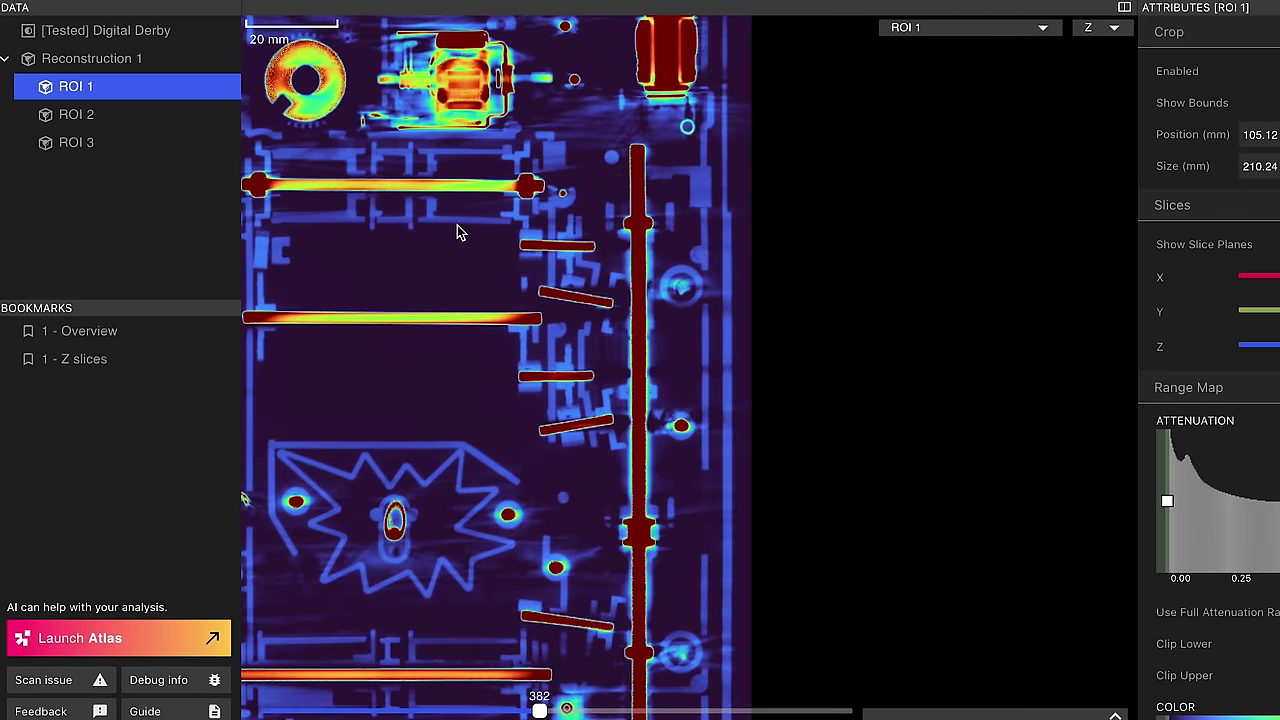
Pan the slice 382 cross-section to centre the axles and upper motor components
left_click_drag(500, 262, 632, 230)
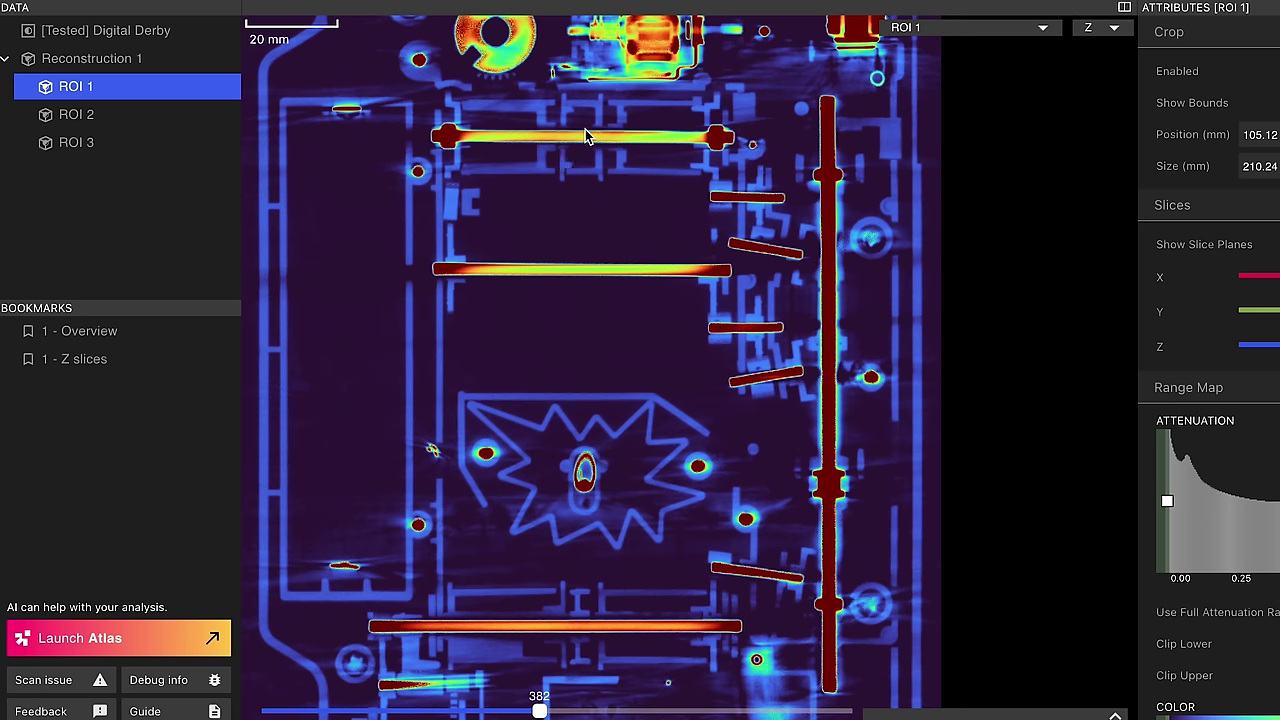
left_click_drag(586, 135, 598, 180)
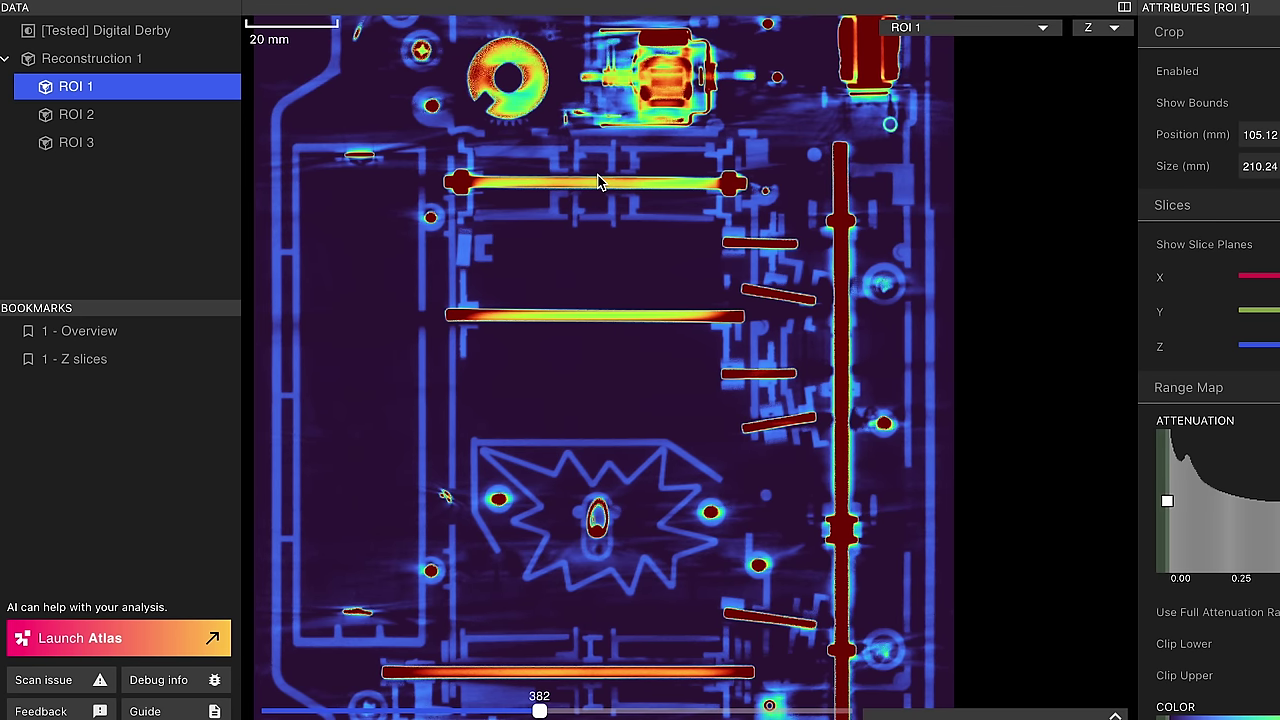
left_click_drag(738, 341, 710, 345)
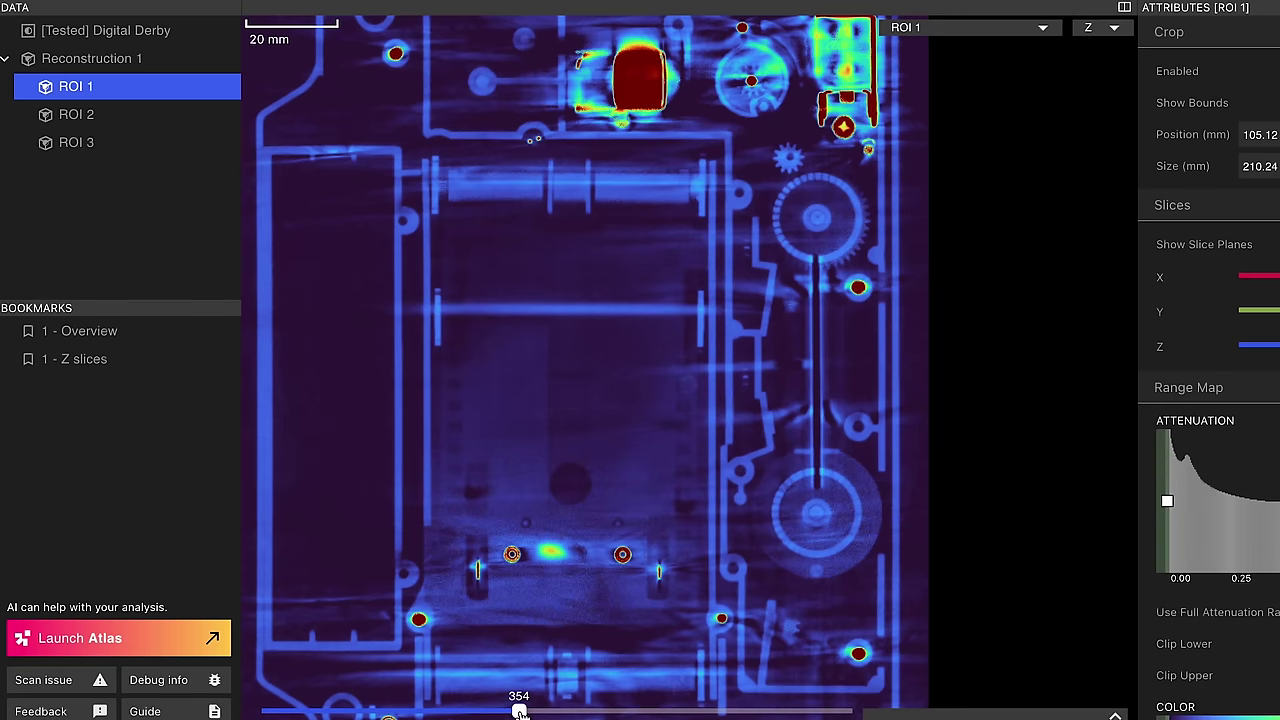
Sweep the Z slider left and back, stopping on slice 374
mouse_move(519, 712)
left_mouse_down()
mouse_move(490, 712)
mouse_move(533, 711)
left_mouse_up()
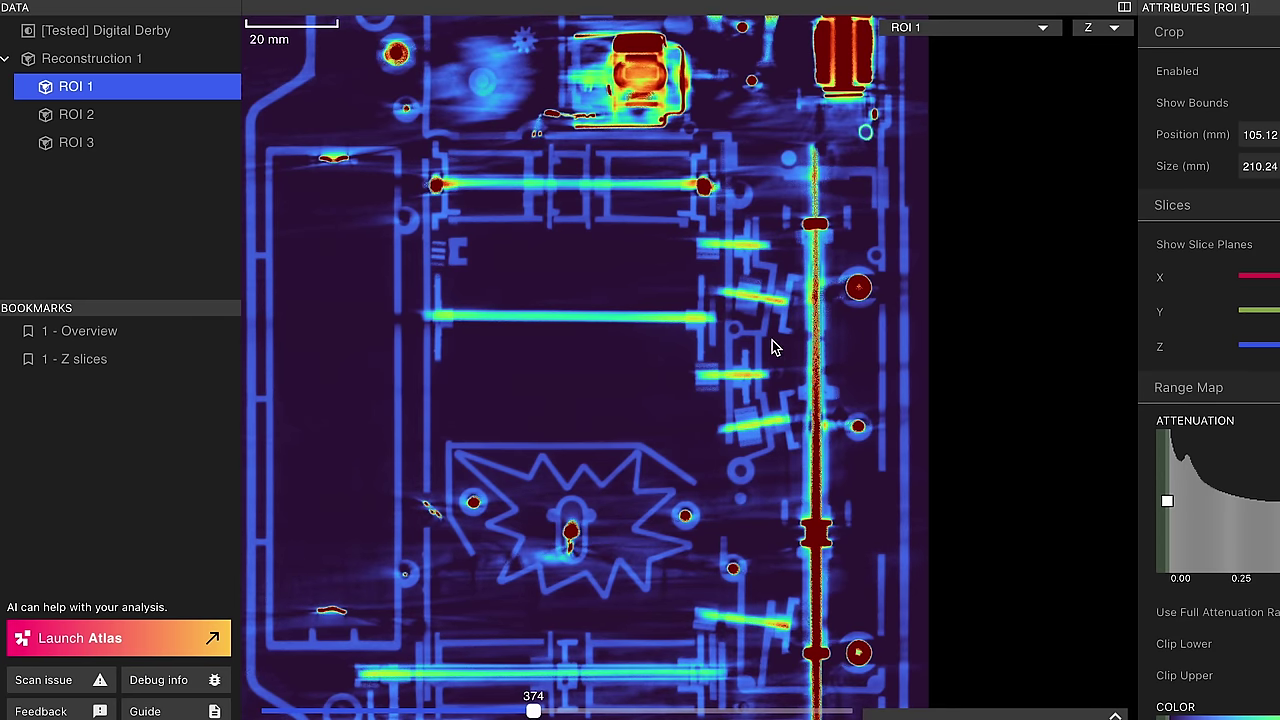
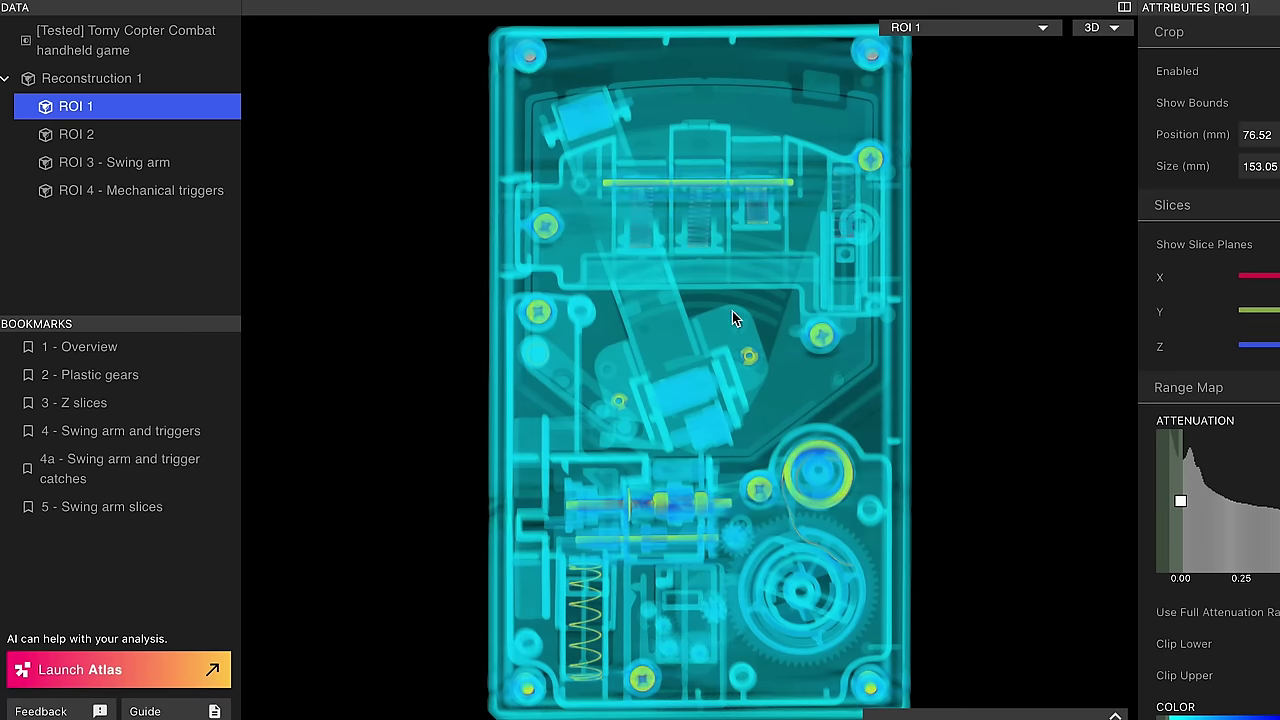
Orbit, zoom and pan the 3D render onto the large gear and coil spring at the bottom
mouse_move(734, 317)
left_mouse_down()
mouse_move(766, 317)
mouse_move(713, 300)
mouse_move(737, 314)
mouse_move(726, 309)
left_mouse_up()
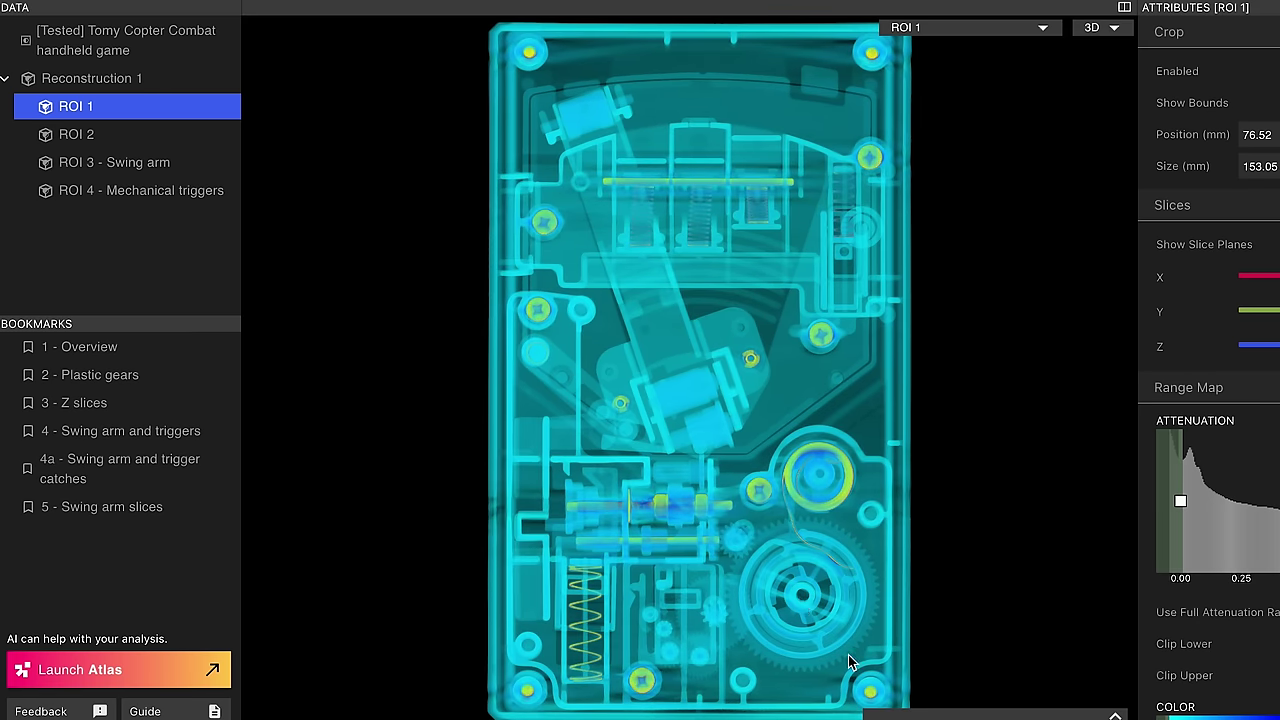
scroll(865, 538, "up", 5)
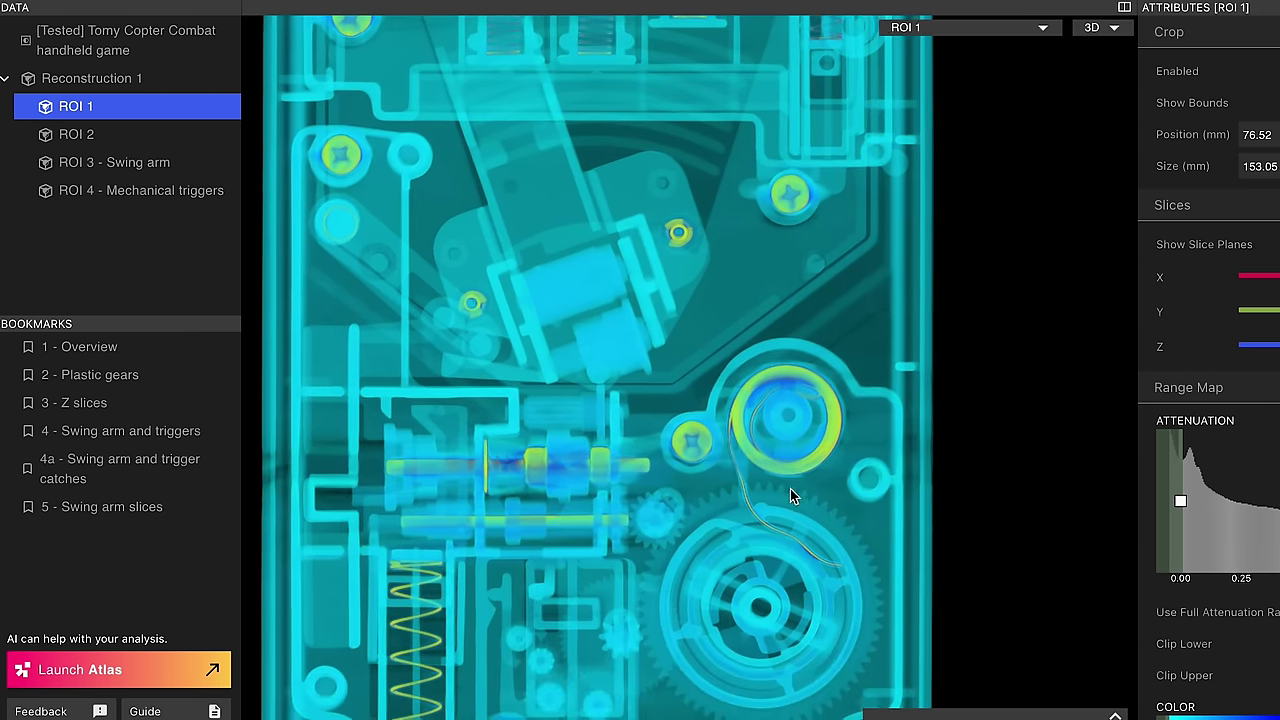
right_click_drag(790, 488, 731, 416)
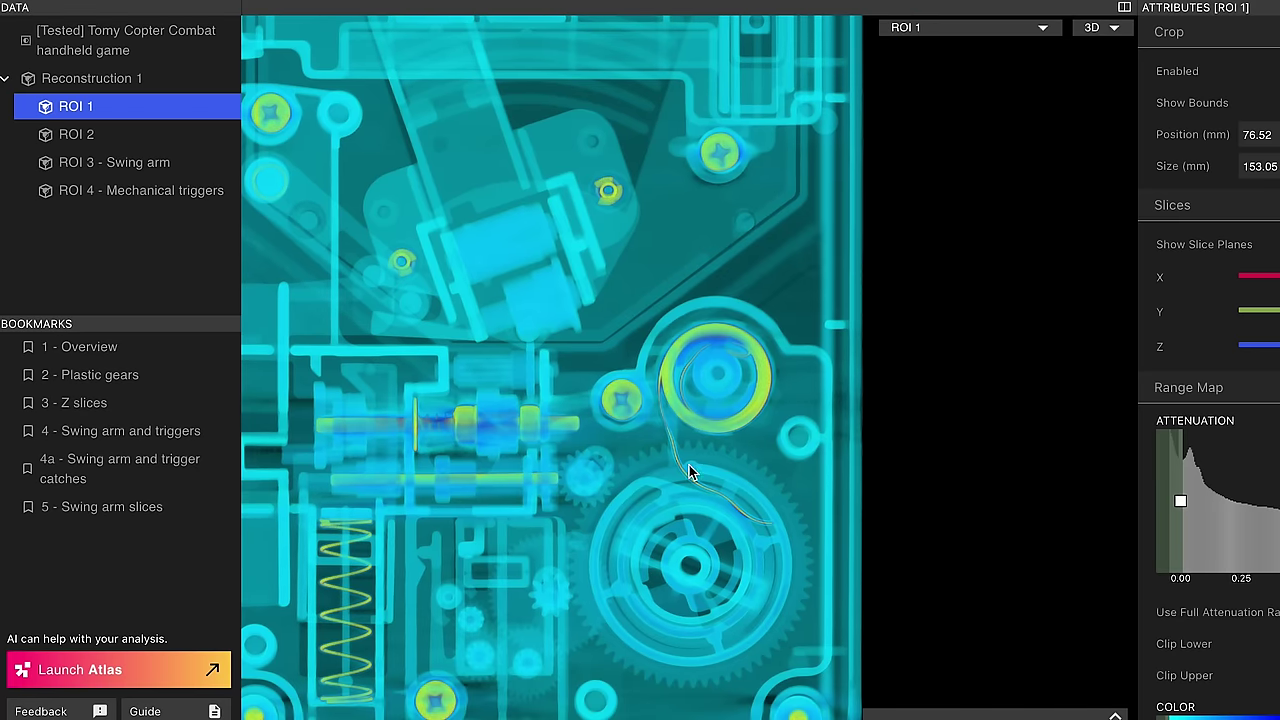
mouse_move(714, 530)
left_mouse_down()
mouse_move(665, 530)
mouse_move(757, 533)
mouse_move(734, 530)
left_mouse_up()
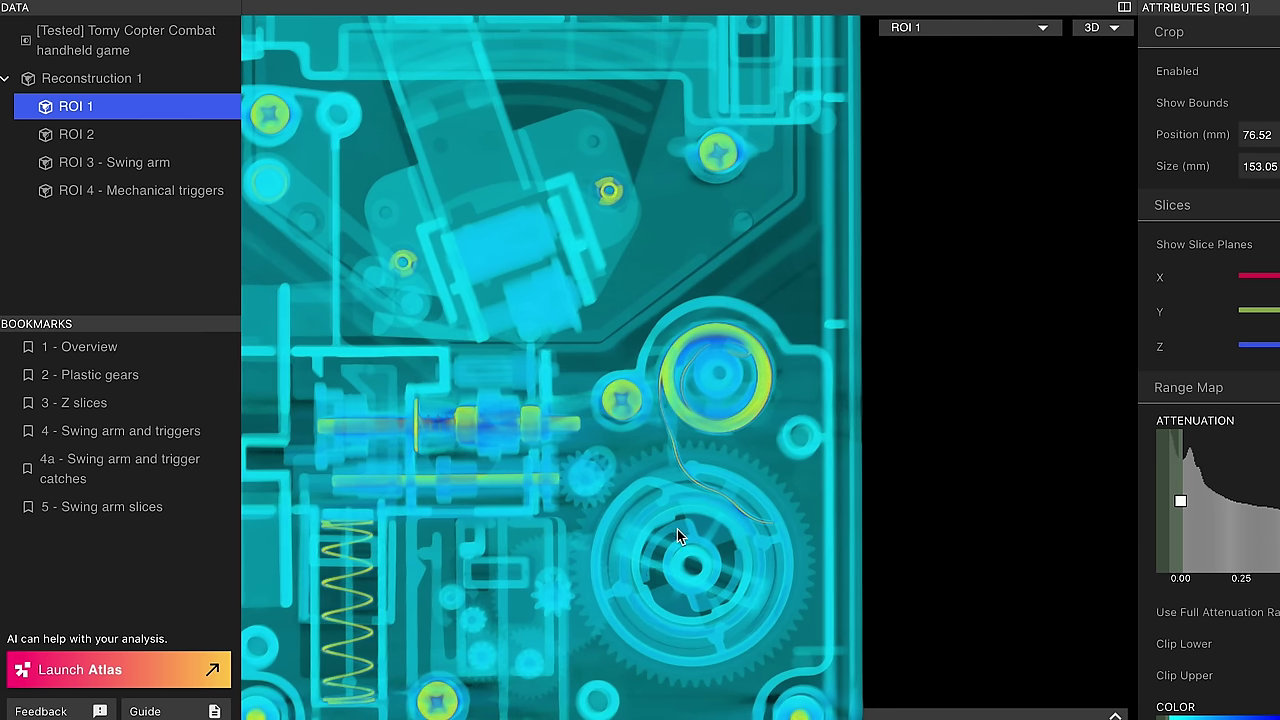
left_click_drag(610, 477, 574, 376)
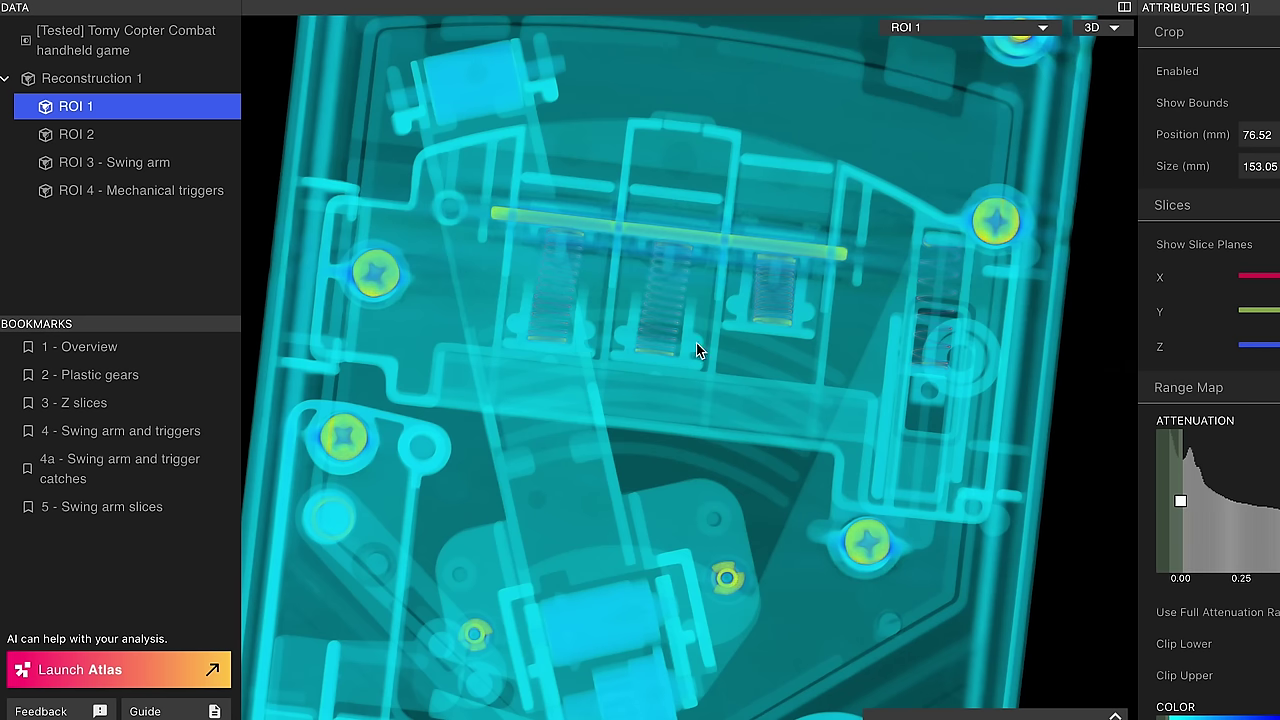
Rotate the scan around its long axis toward the upper spring-loaded trigger rod
mouse_move(672, 174)
left_mouse_down()
mouse_move(584, 158)
mouse_move(689, 172)
mouse_move(654, 177)
left_mouse_up()
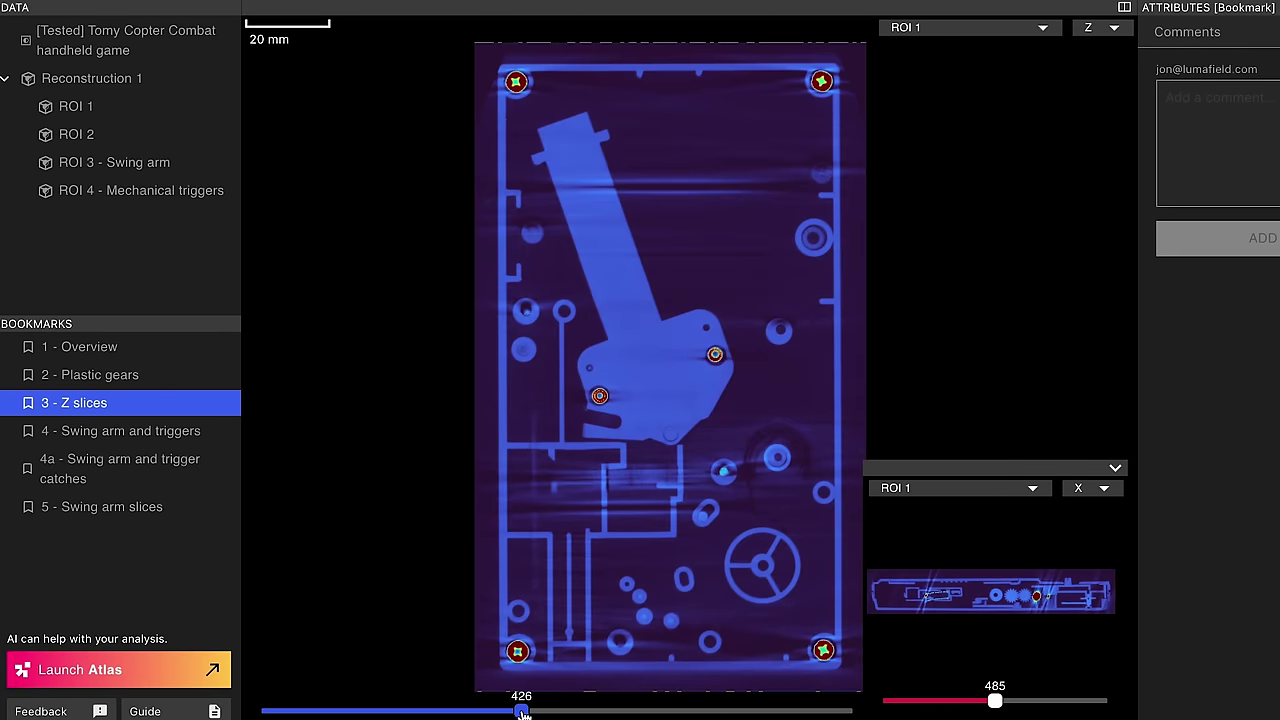
Advance the Z slice from 426 to 469 to expose the trigger springs and rod
left_click_drag(521, 711, 549, 713)
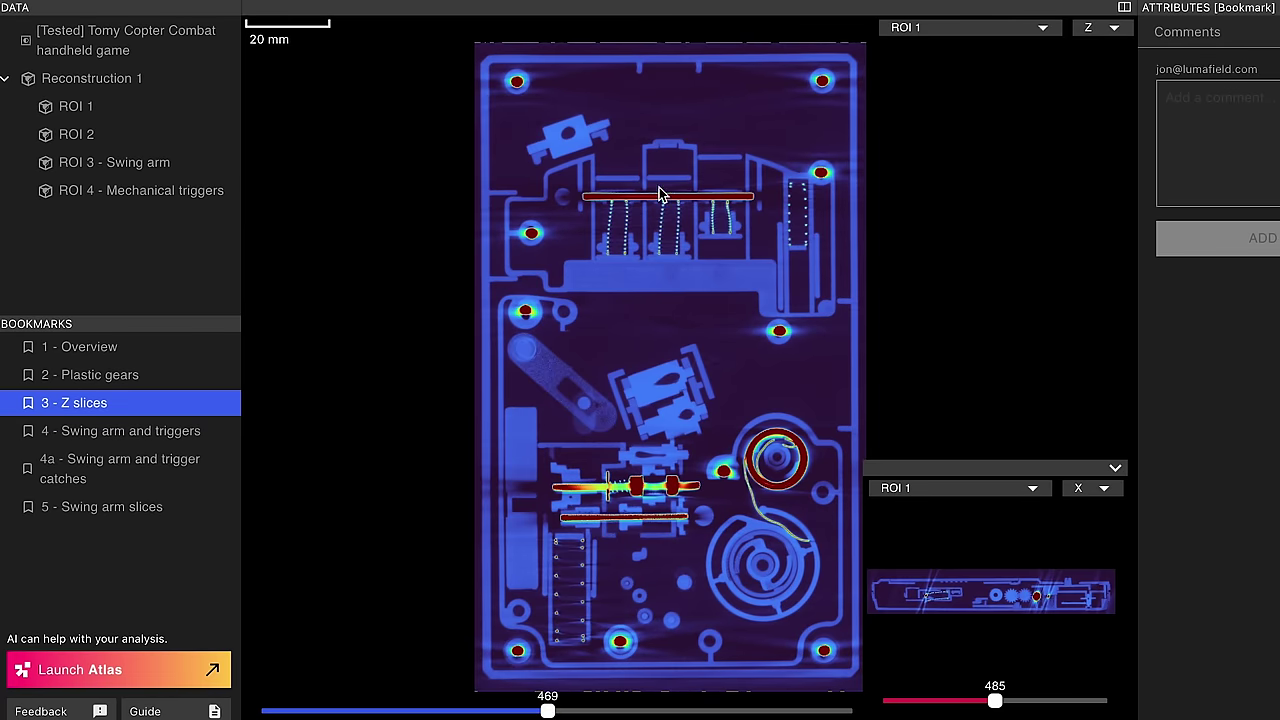
Open the '4a - Swing arm and trigger catches' bookmark, collapse the slice inset, and select ROI 4 - Mechanical triggers
left_click(118, 466)
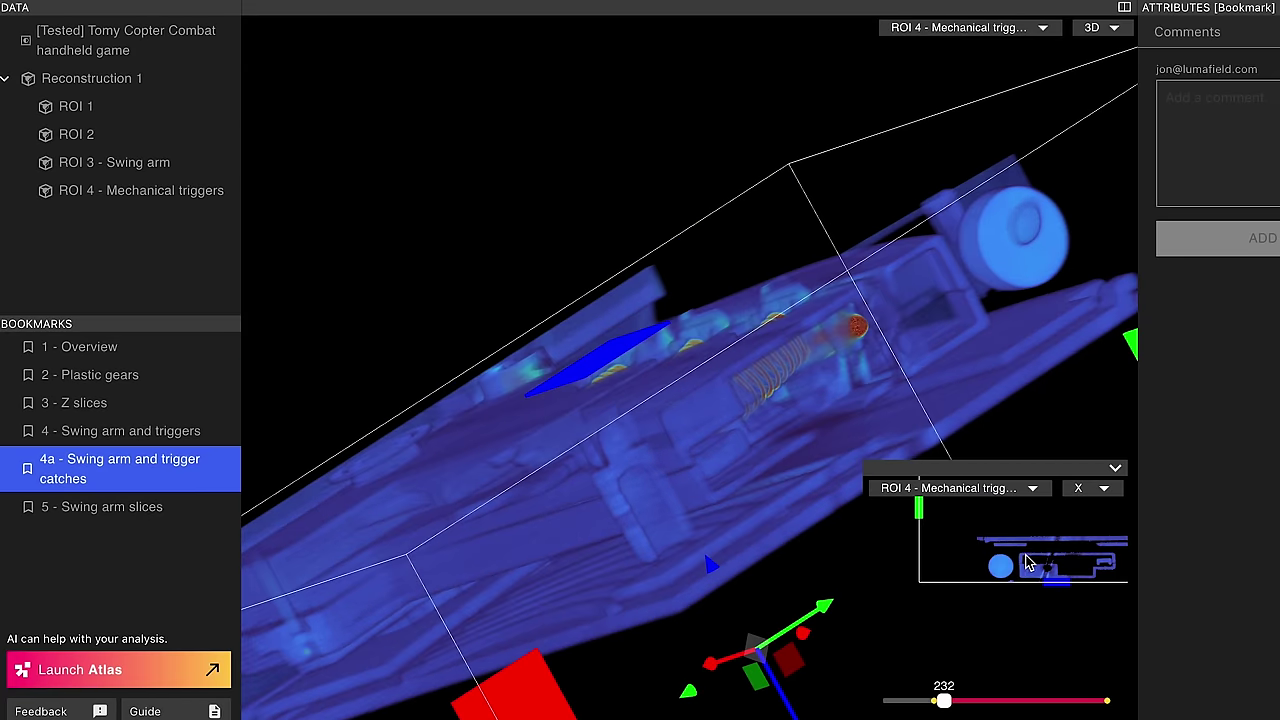
left_click(1116, 469)
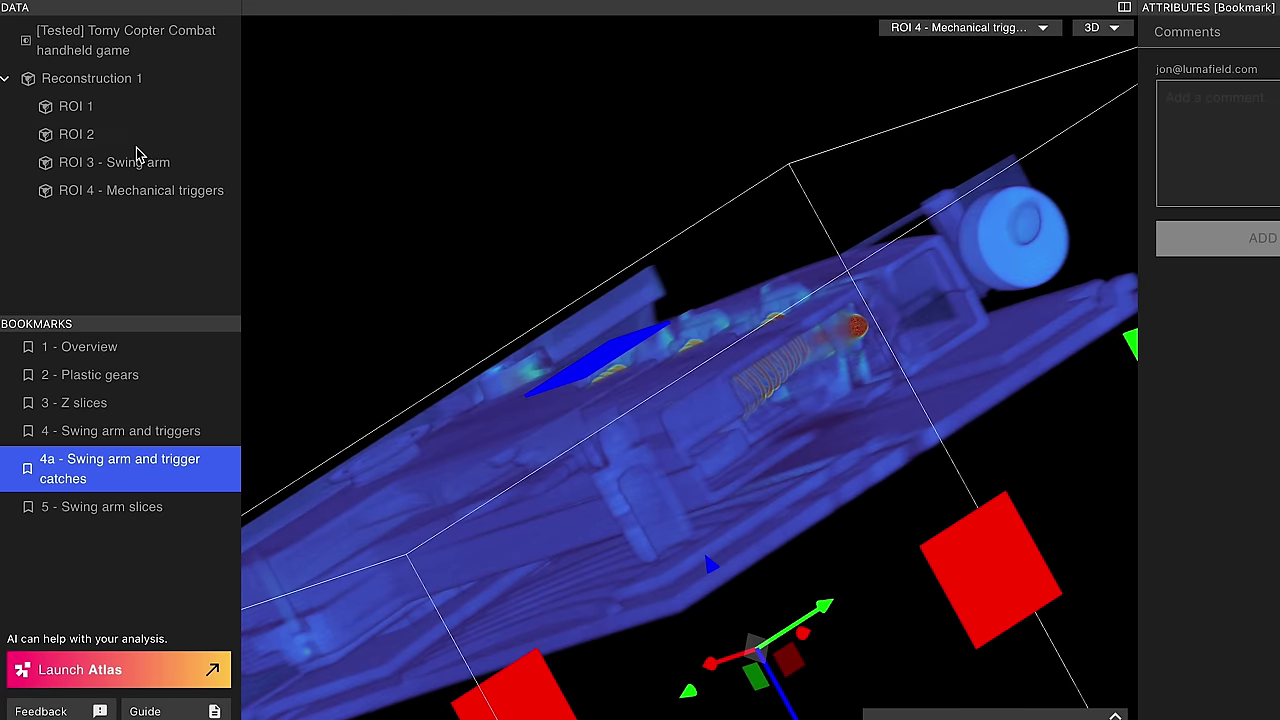
left_click(145, 191)
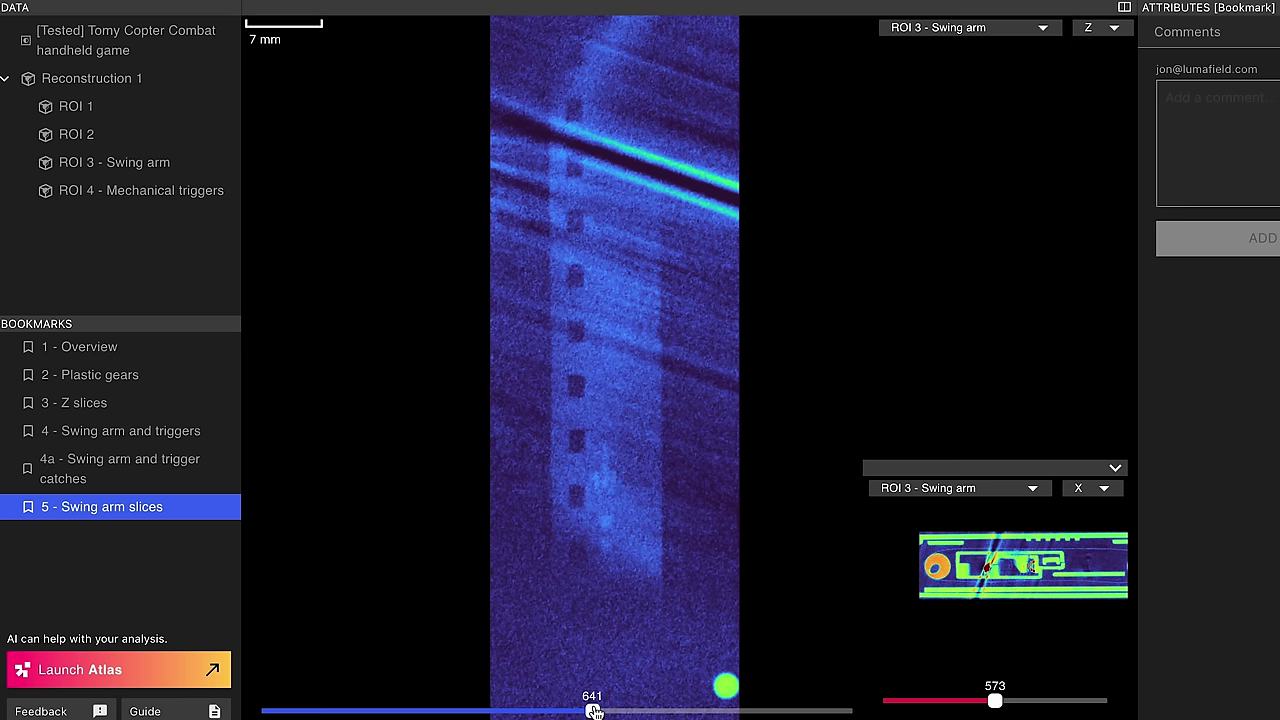
Fine-tune the swing arm Z slice back and forth between about 641 and 647
left_click_drag(594, 711, 594, 710)
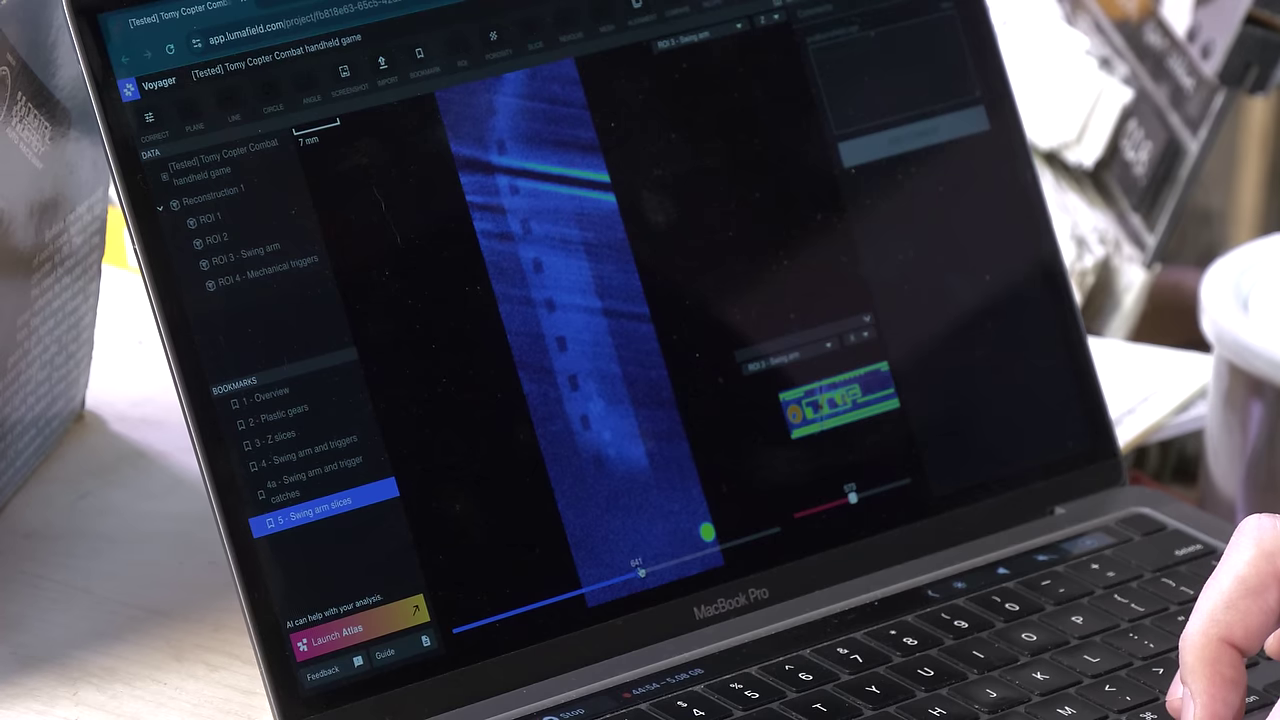
left_click_drag(594, 710, 597, 710)
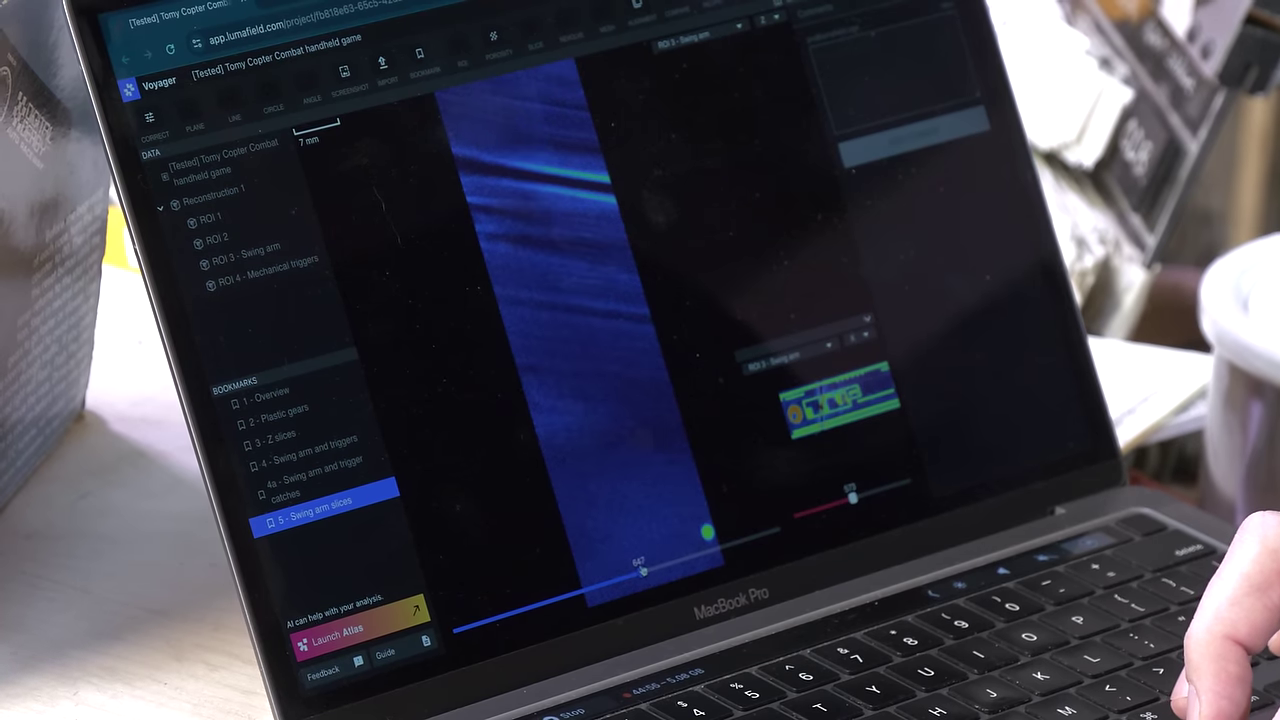
left_click_drag(642, 570, 640, 572)
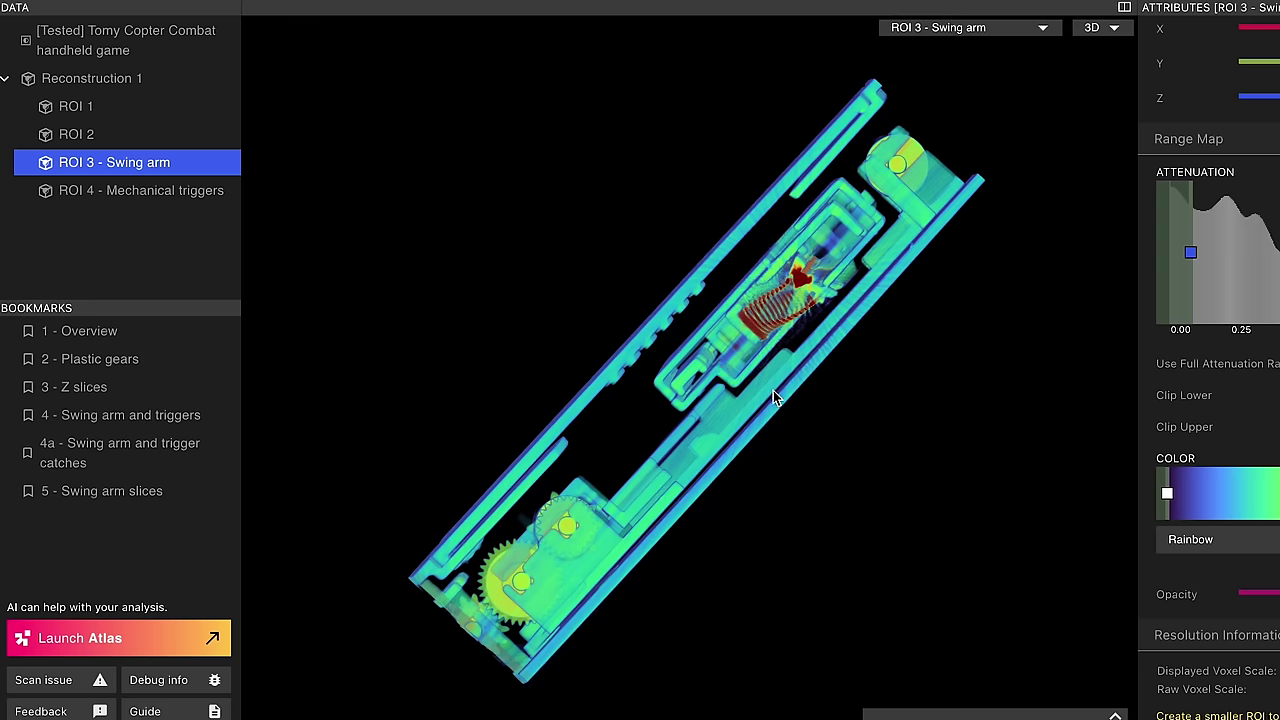
Rotate the ROI 3 volume, then switch the view orientation from 3D to Z
left_click_drag(773, 390, 913, 359)
left_click(1100, 27)
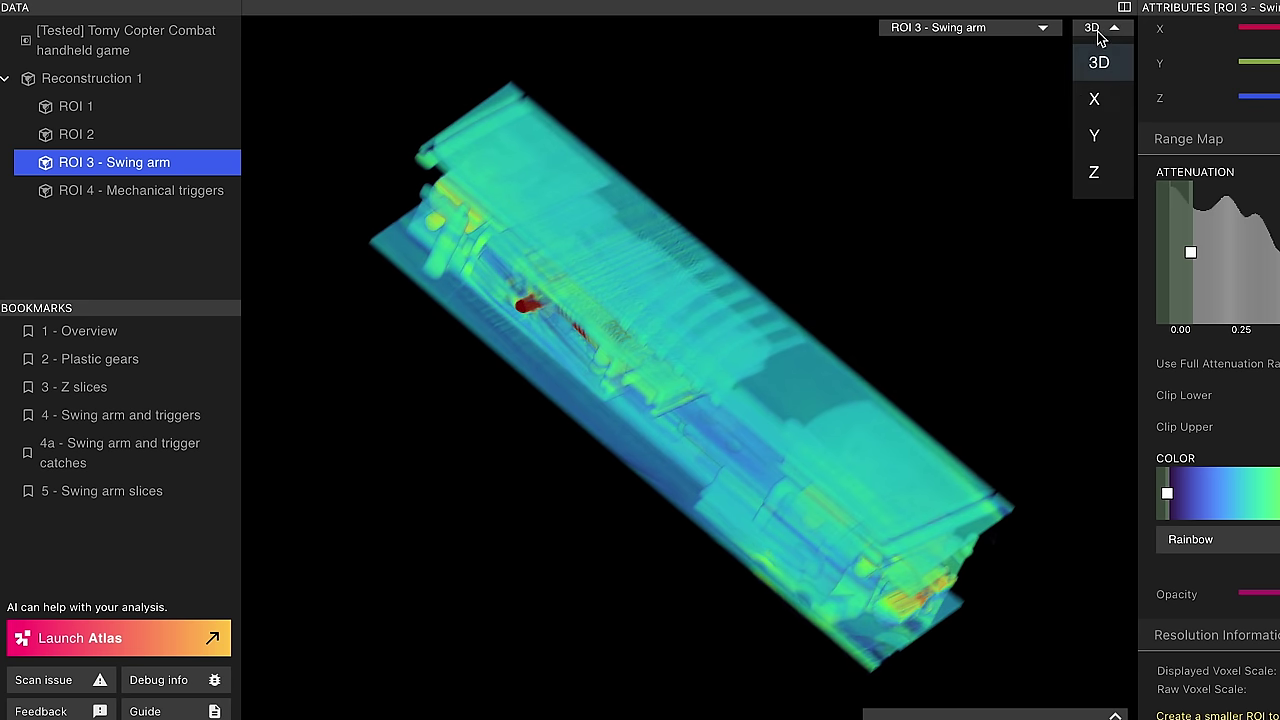
left_click(1089, 174)
Lower the attenuation floor to 0 and frame the round gear at the top of the slice
left_click_drag(1190, 250, 1093, 260)
scroll(716, 316, "up", 5)
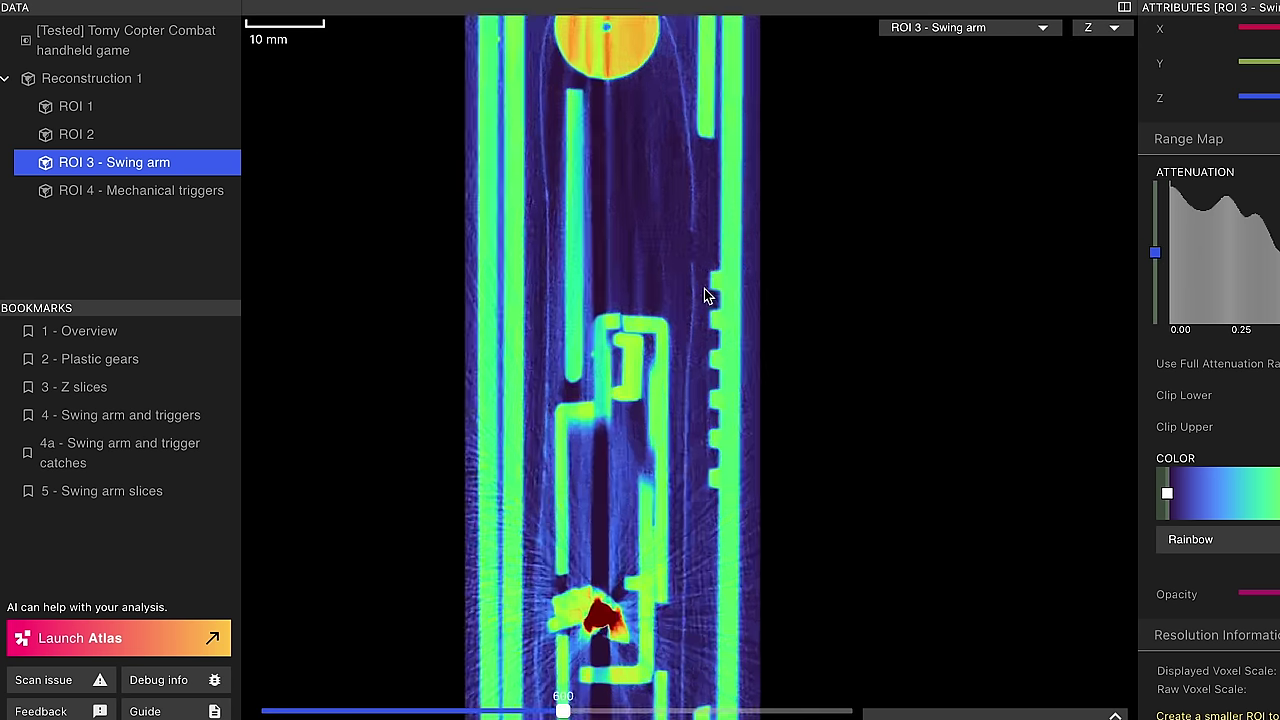
left_click_drag(667, 258, 711, 491)
scroll(686, 343, "down", 2)
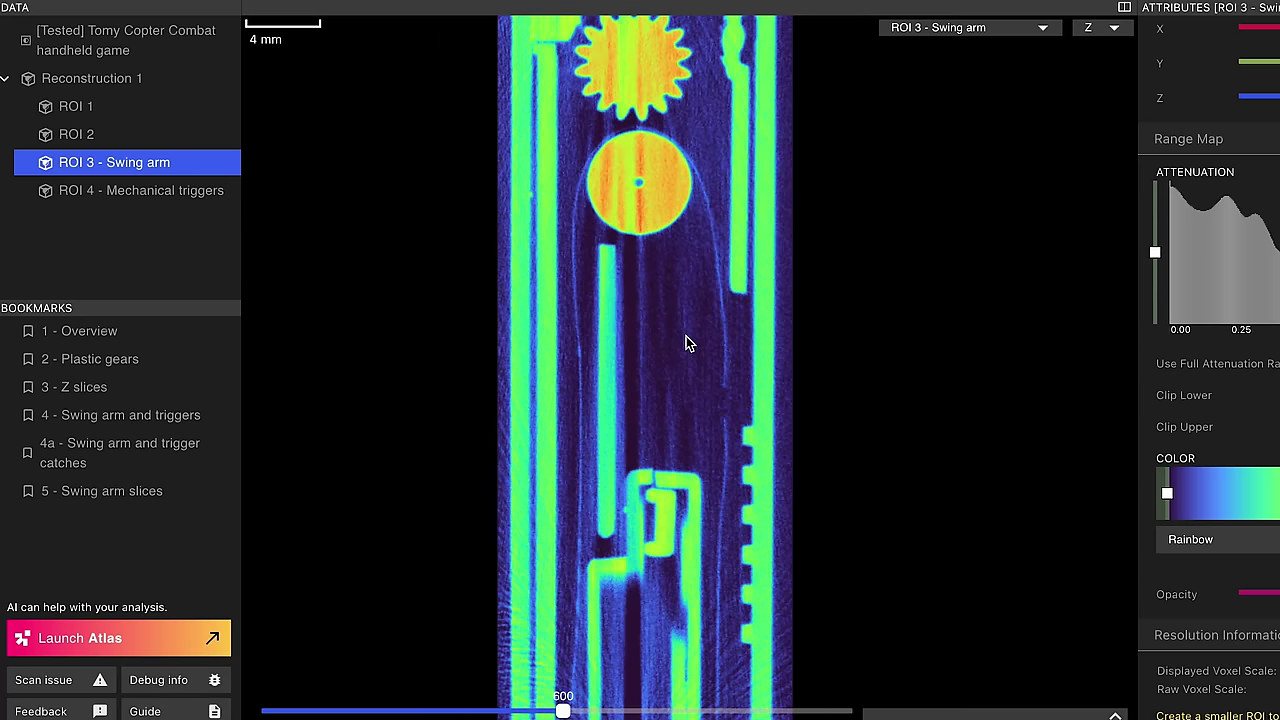
Step the Z slice from 600 down to 515, then forward to about 650
mouse_move(563, 712)
left_mouse_down()
mouse_move(521, 712)
mouse_move(538, 712)
left_mouse_up()
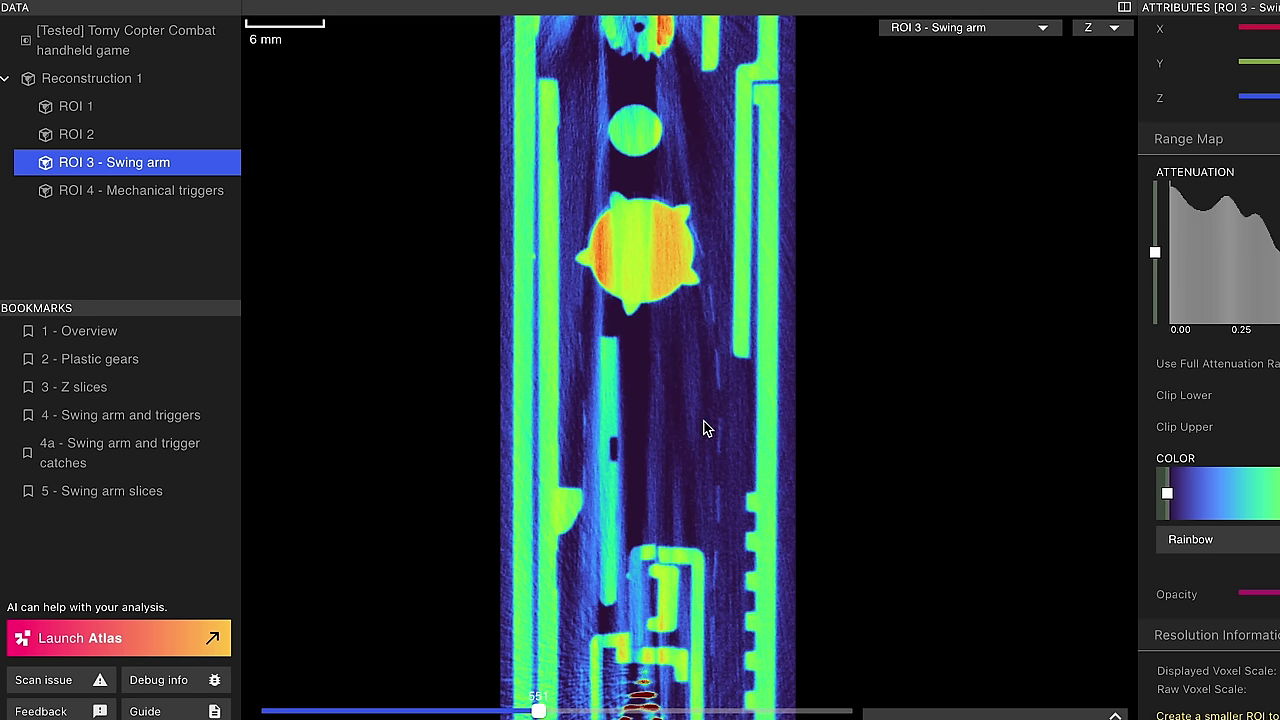
left_click_drag(537, 712, 562, 712)
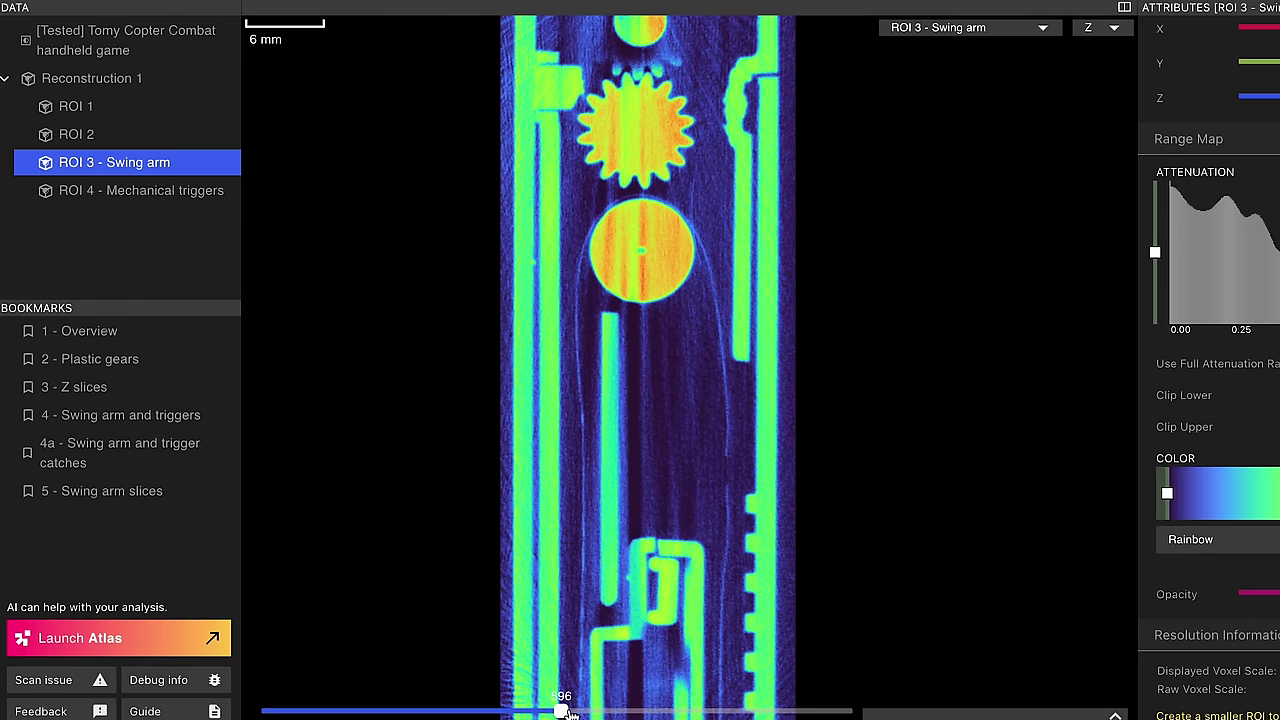
left_click_drag(565, 712, 611, 712)
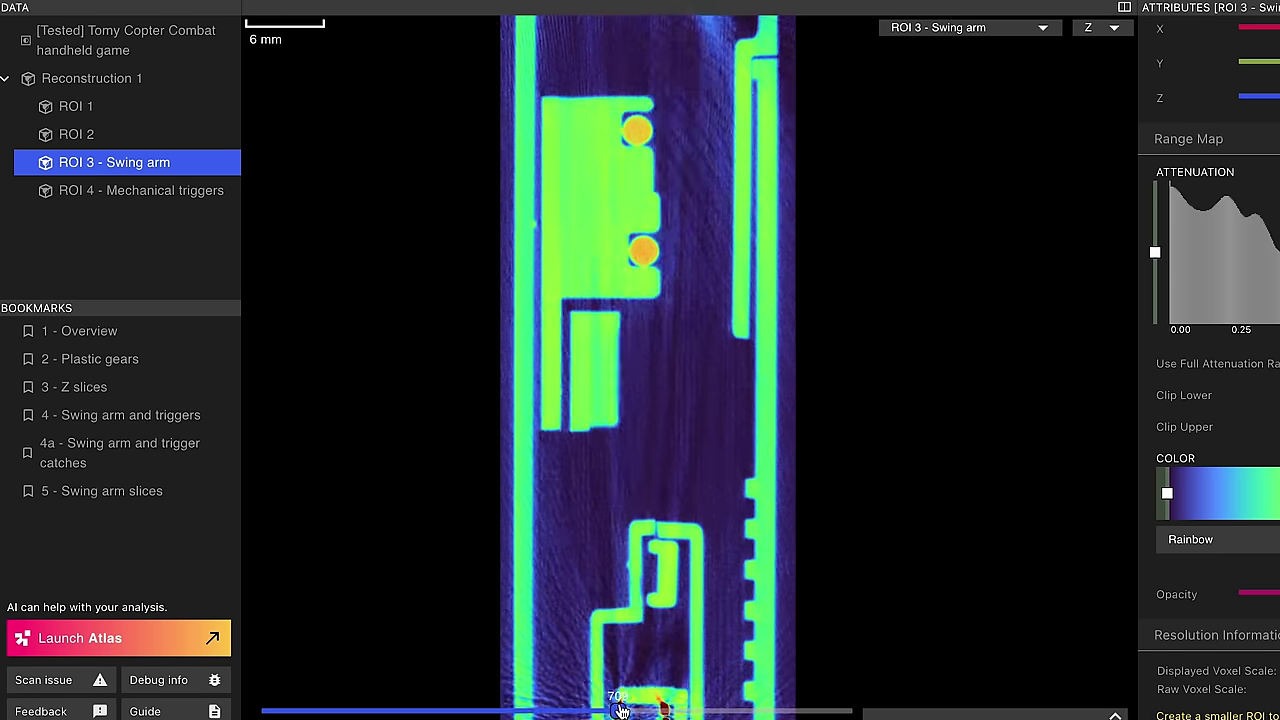